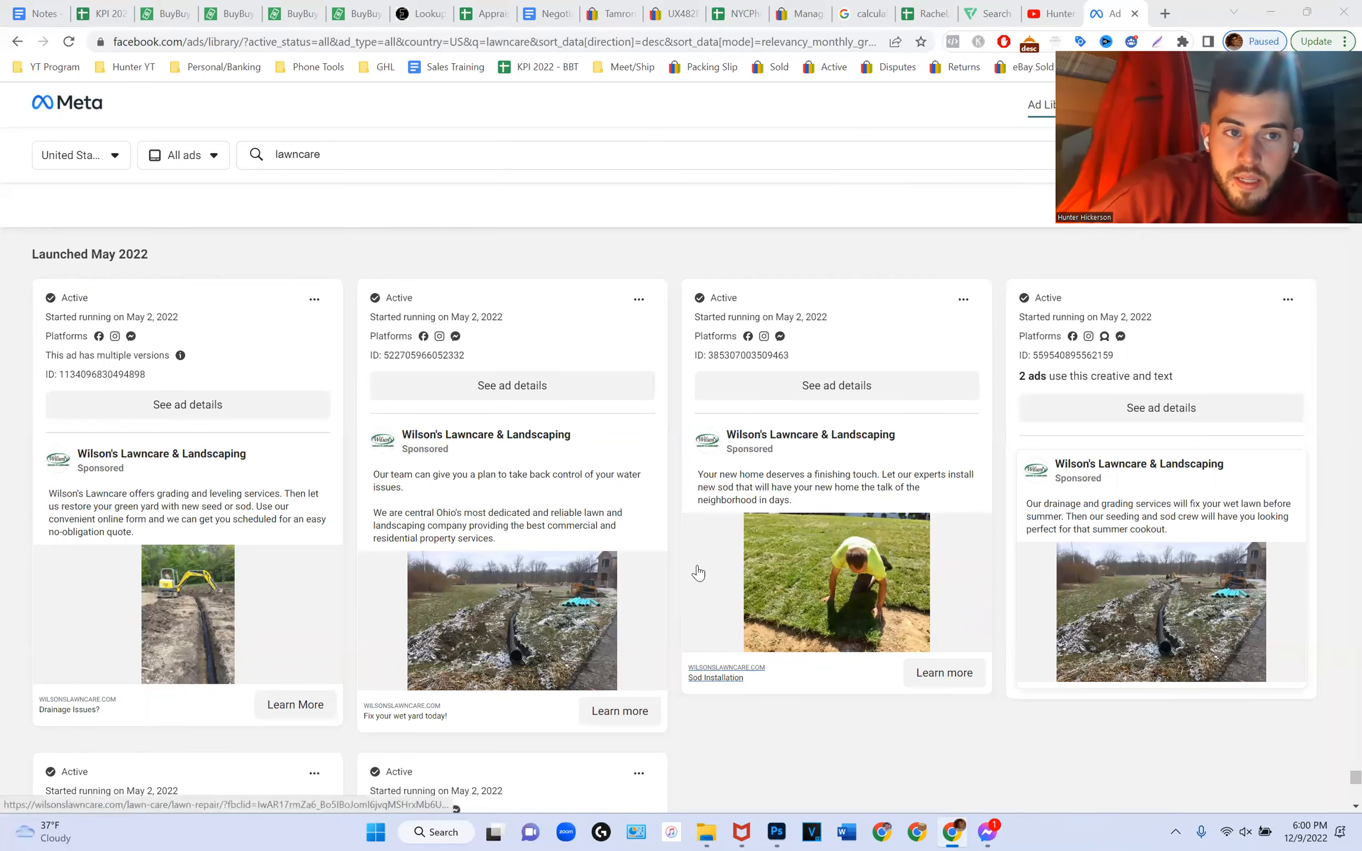
Examine the lawncare ads launched in November and on October 31, 2022, comparing Garner, Sabba's and Westbrook's texts and images.
scroll(517, 421, up, 10)
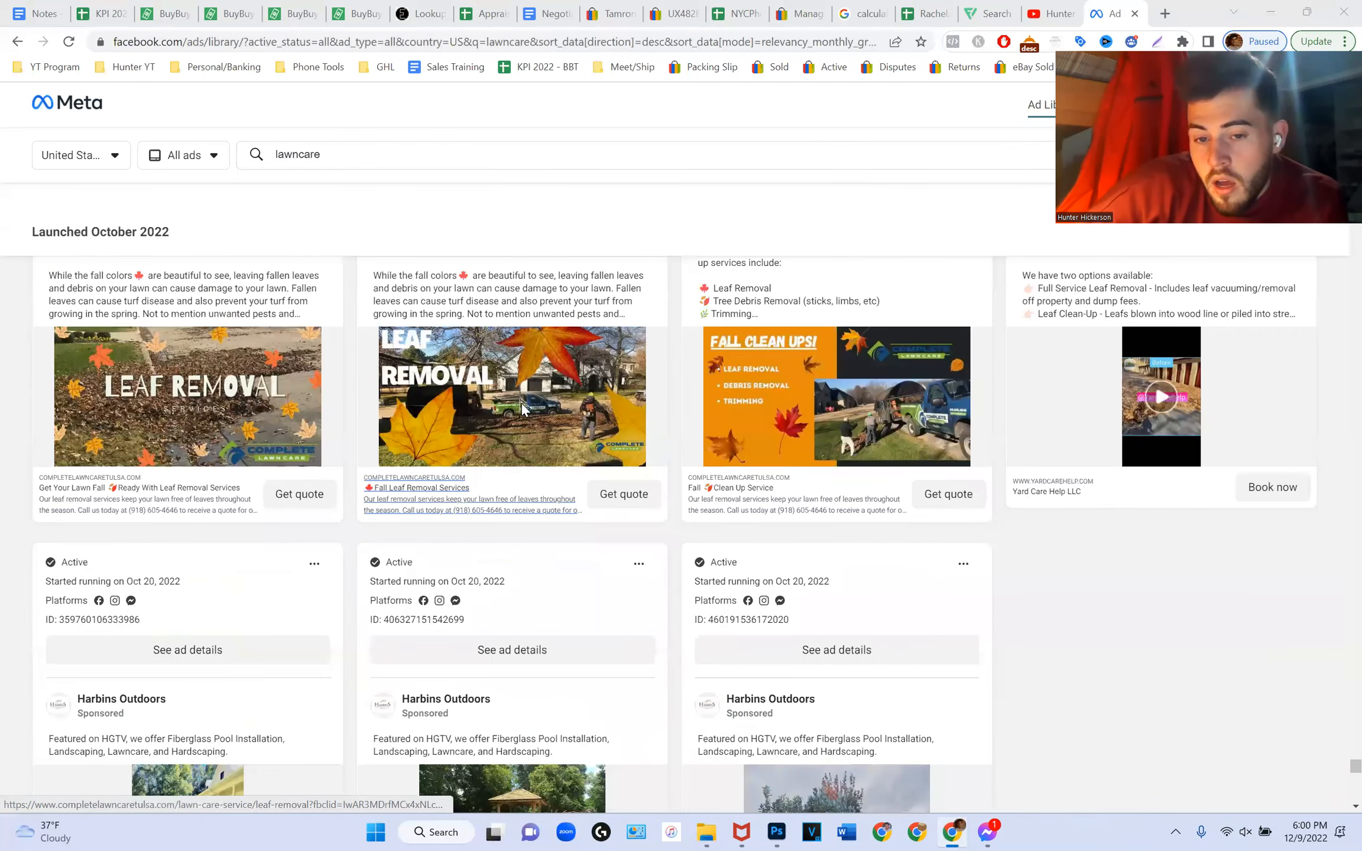
scroll(529, 393, up, 5)
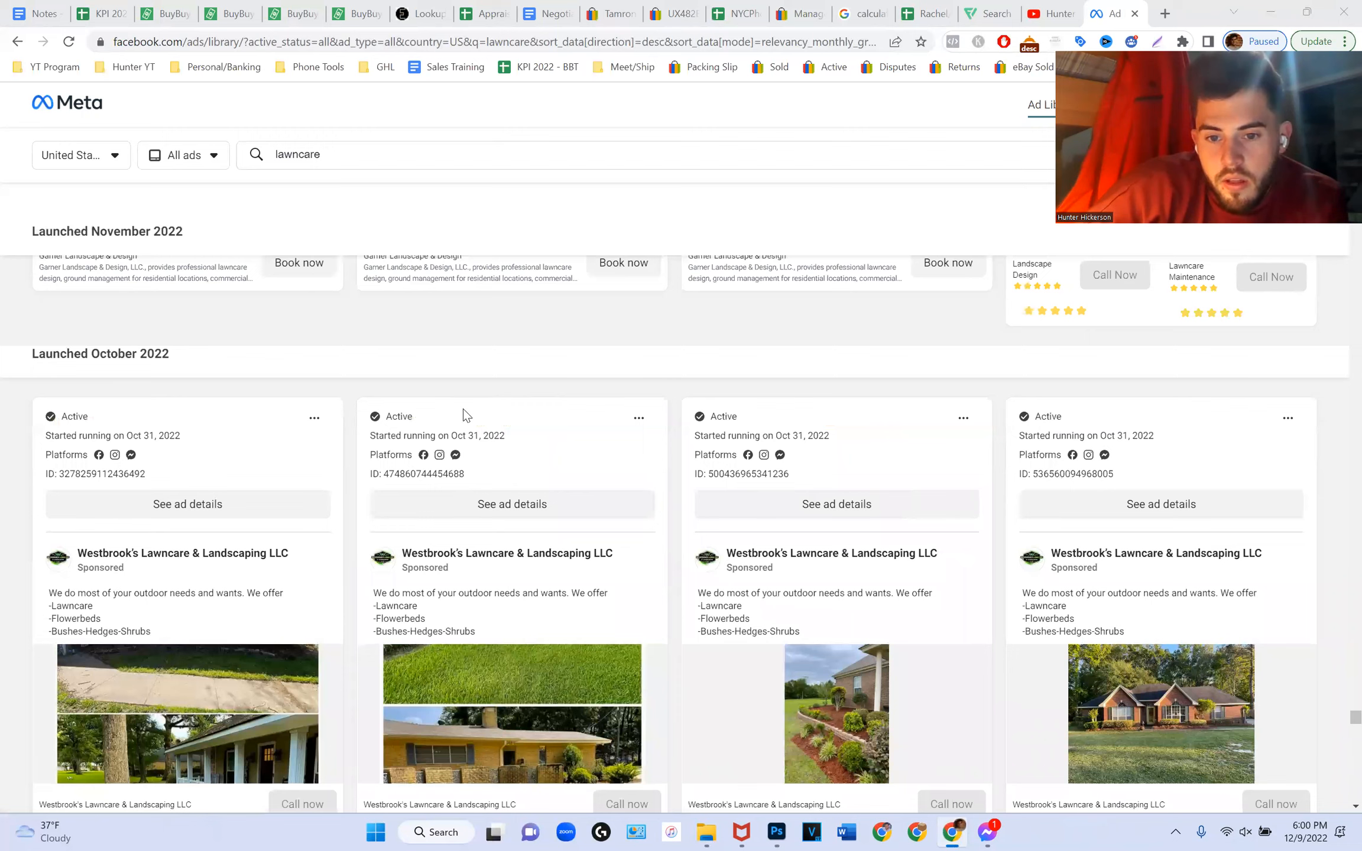
scroll(463, 414, up, 5)
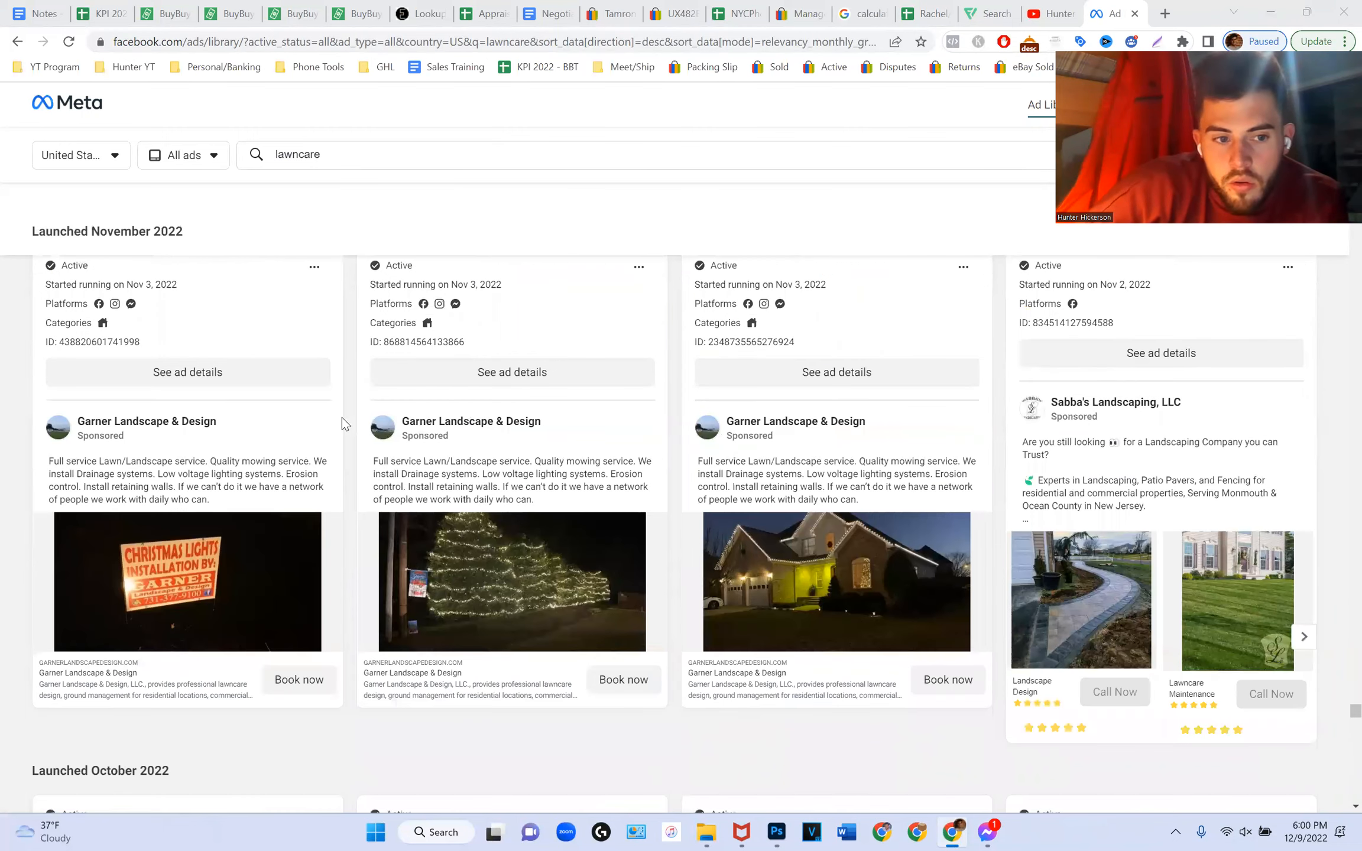
scroll(342, 417, down, 2)
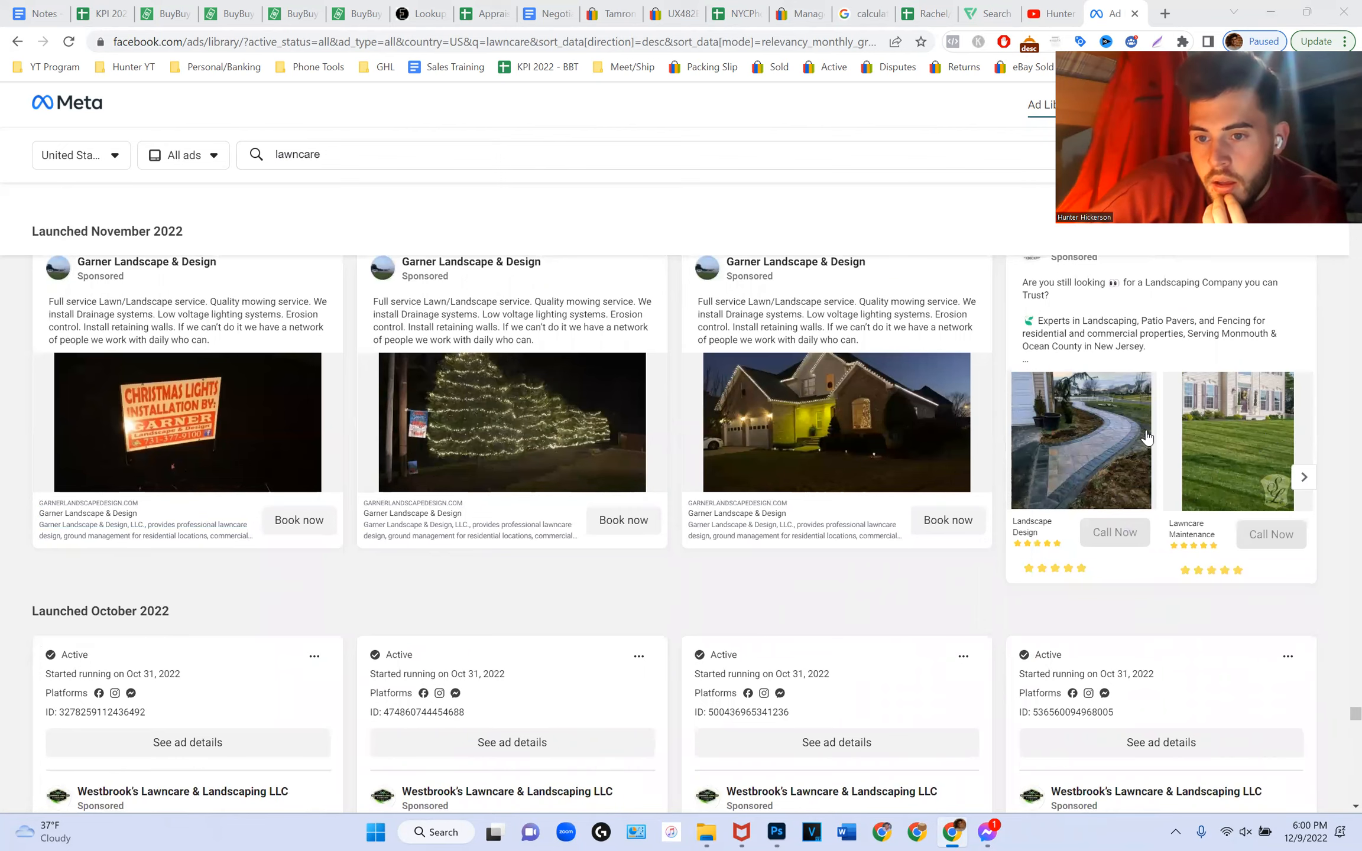
scroll(1141, 438, up, 1)
scroll(902, 466, down, 2)
scroll(901, 466, down, 4)
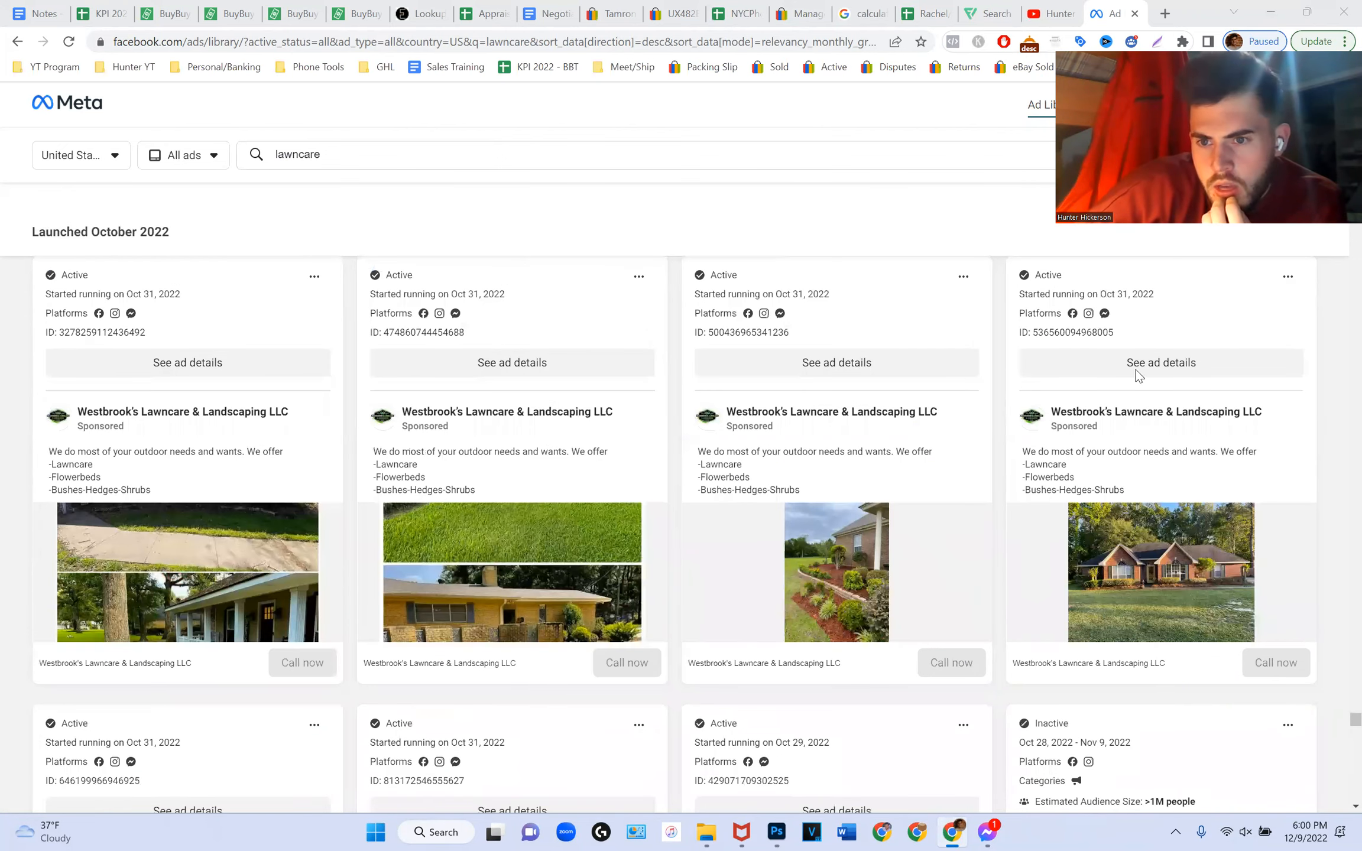
scroll(1100, 444, up, 5)
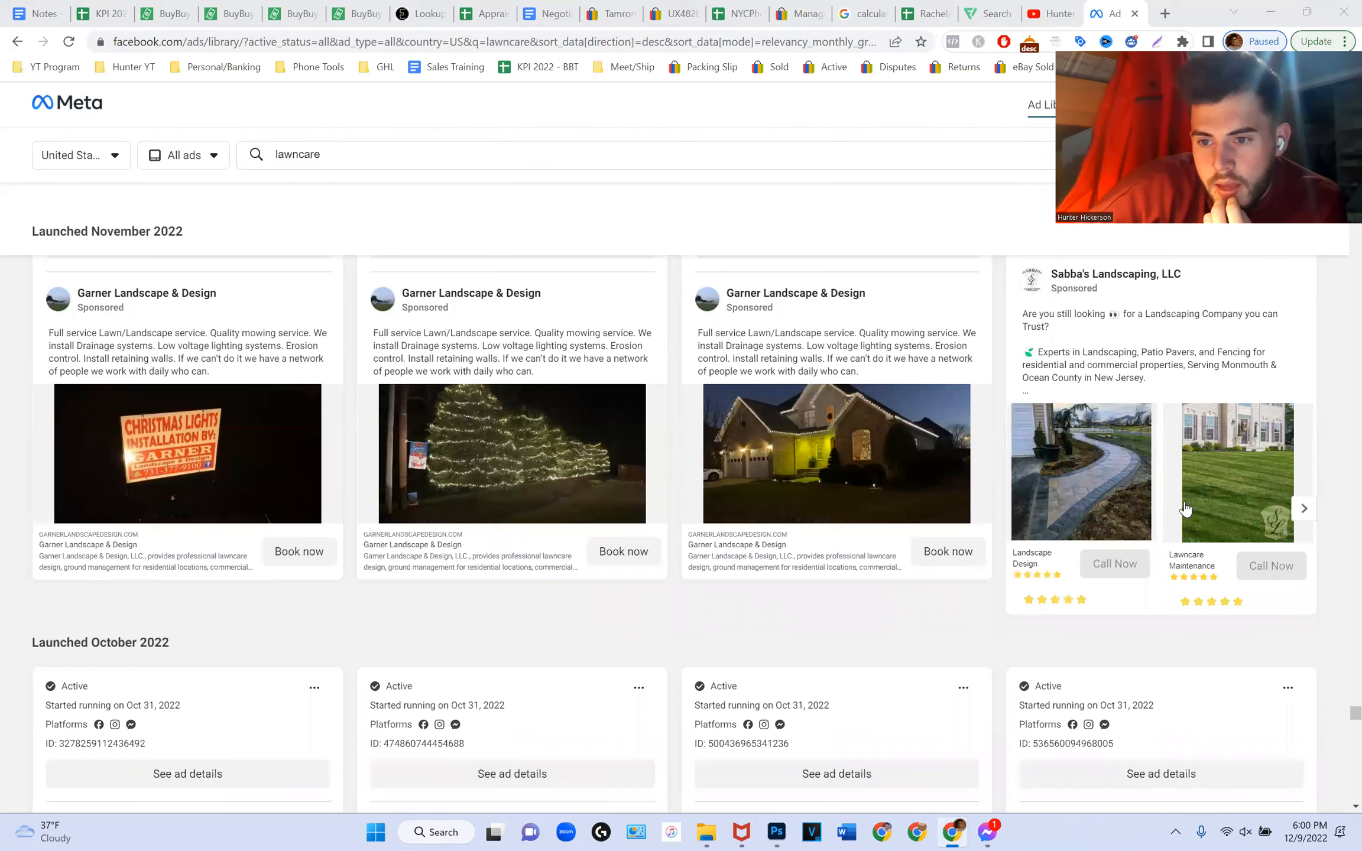
scroll(1176, 497, up, 1)
scroll(940, 550, down, 4)
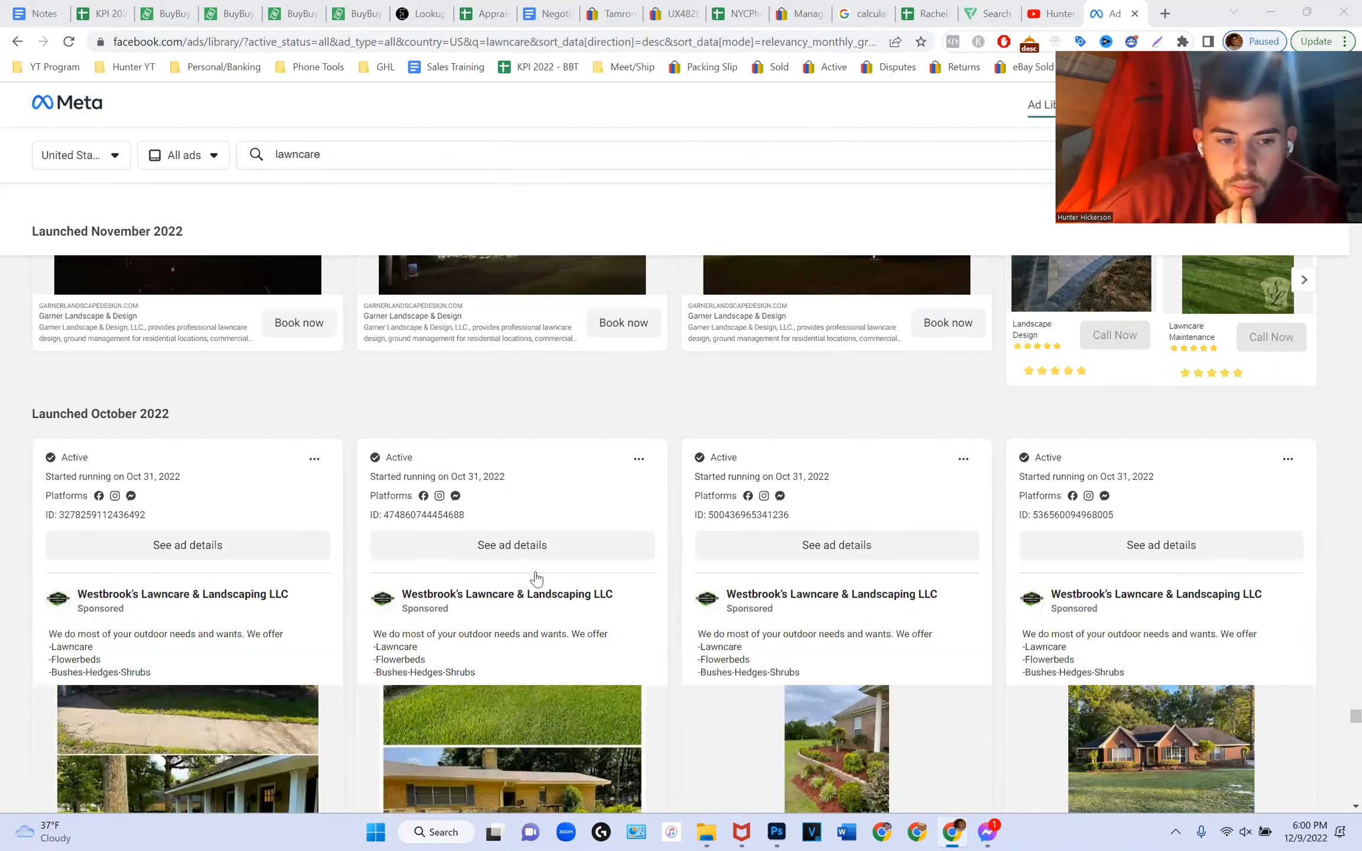
scroll(253, 601, down, 4)
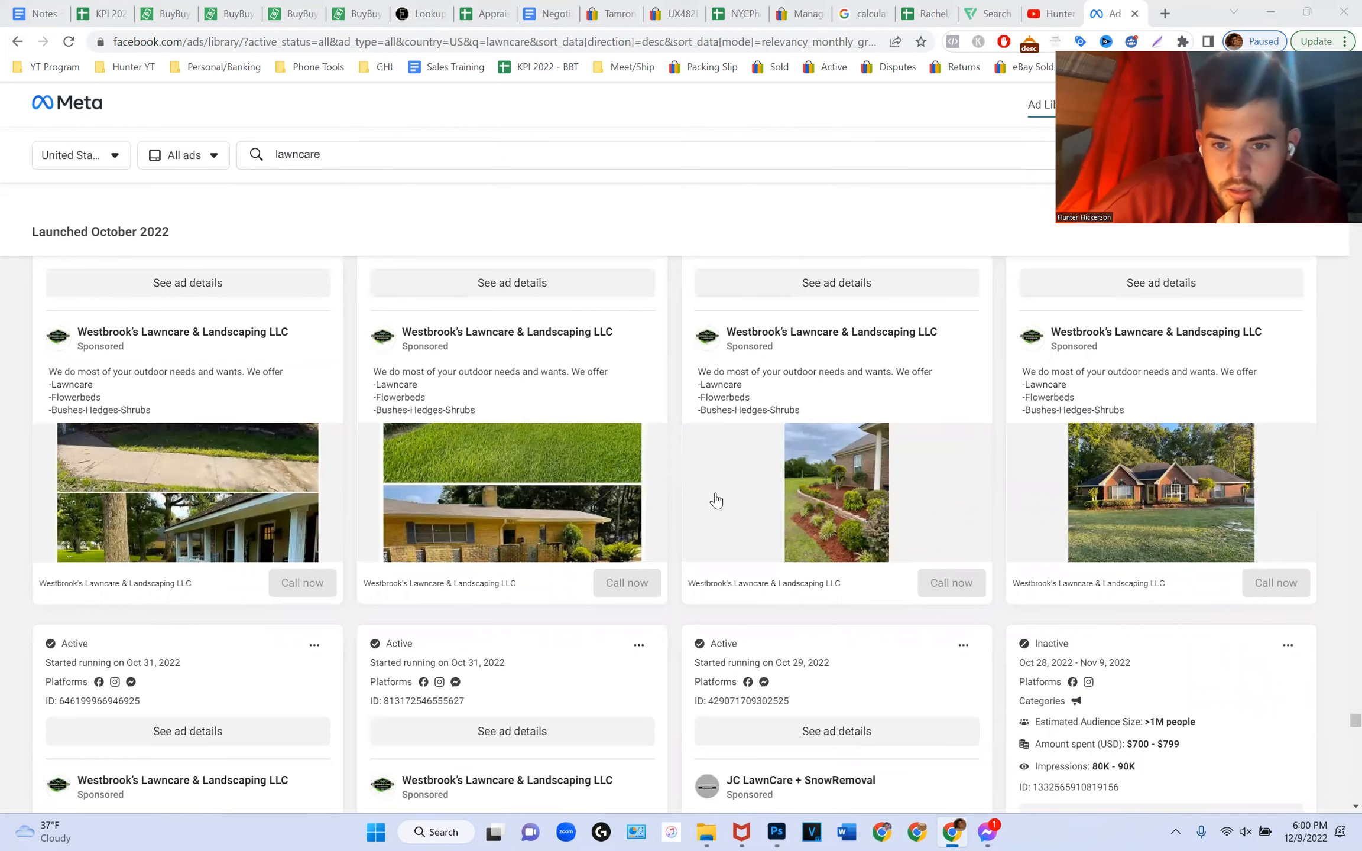
scroll(532, 491, down, 2)
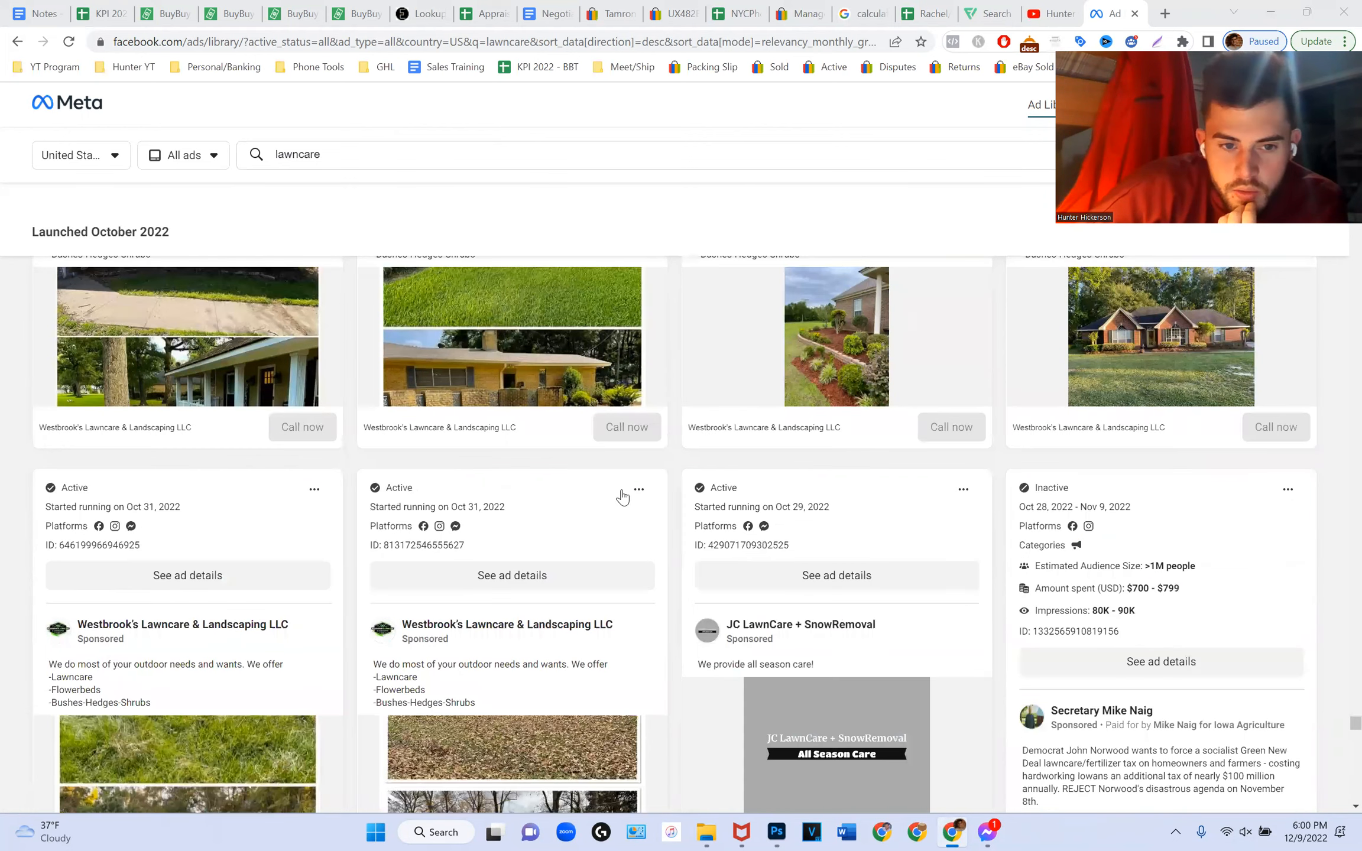
Examine the late October 2022 ads from JC LawnCare, We do it Lawncare service and LA's Landscaping.
scroll(479, 500, down, 6)
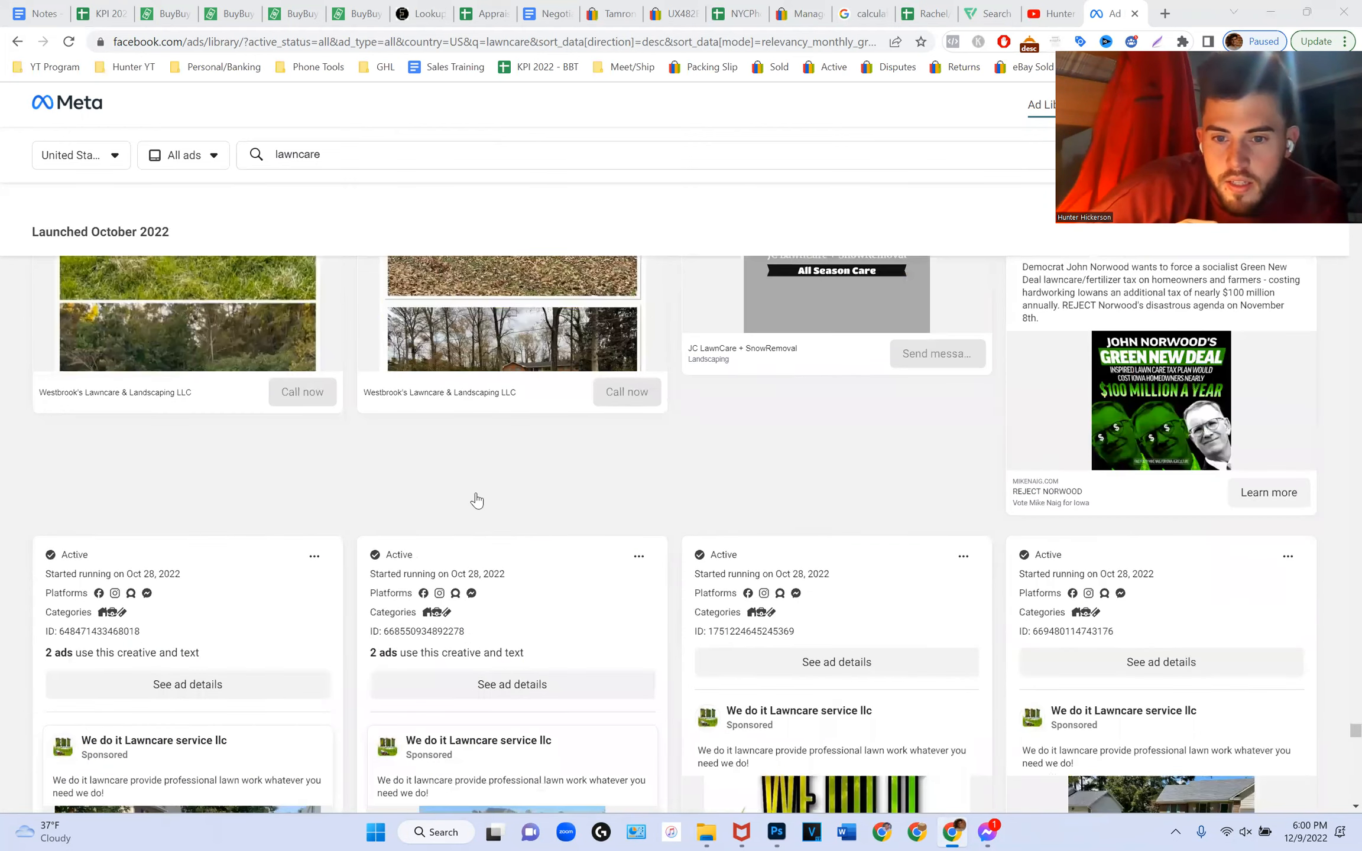
scroll(477, 500, down, 5)
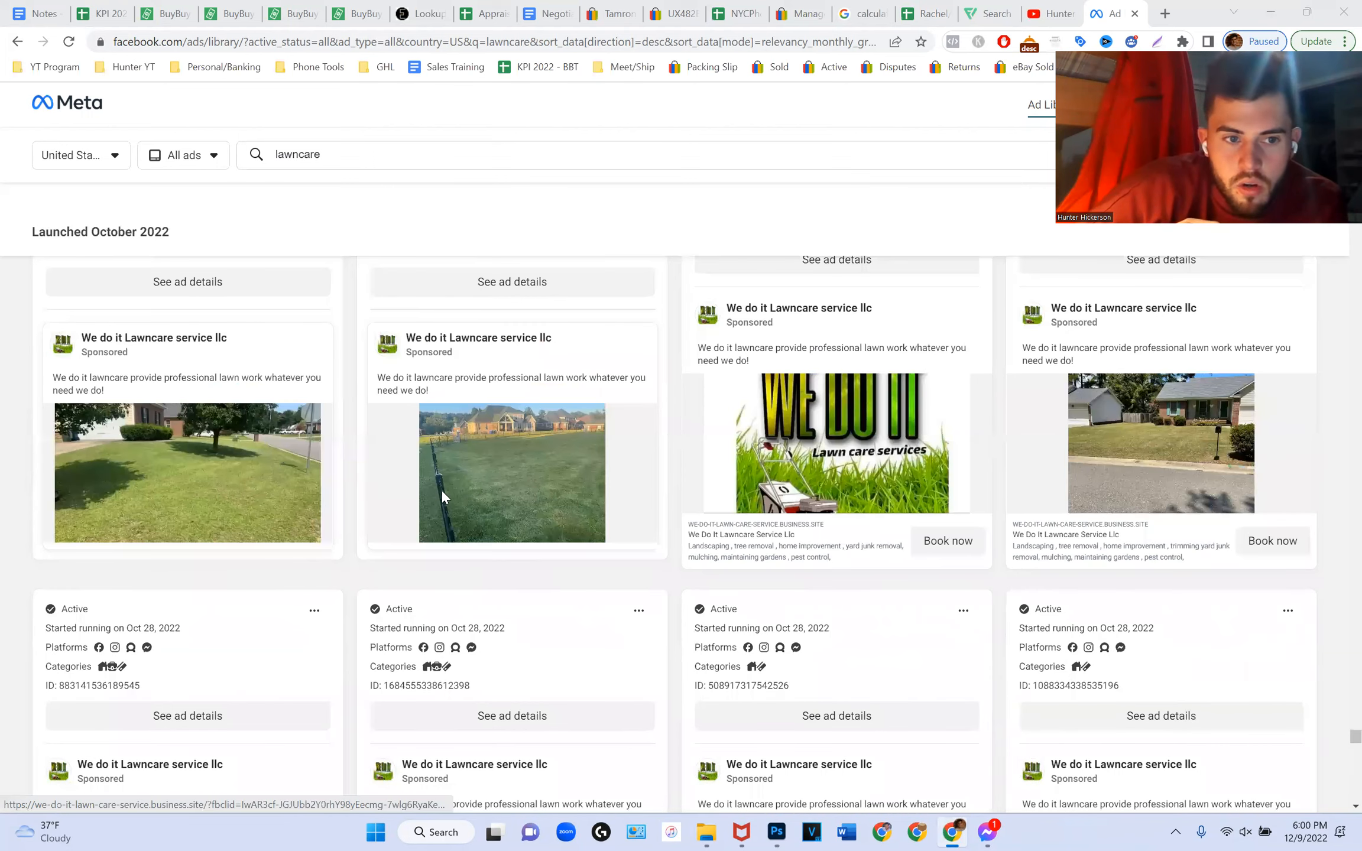
scroll(441, 488, down, 1)
scroll(899, 454, down, 3)
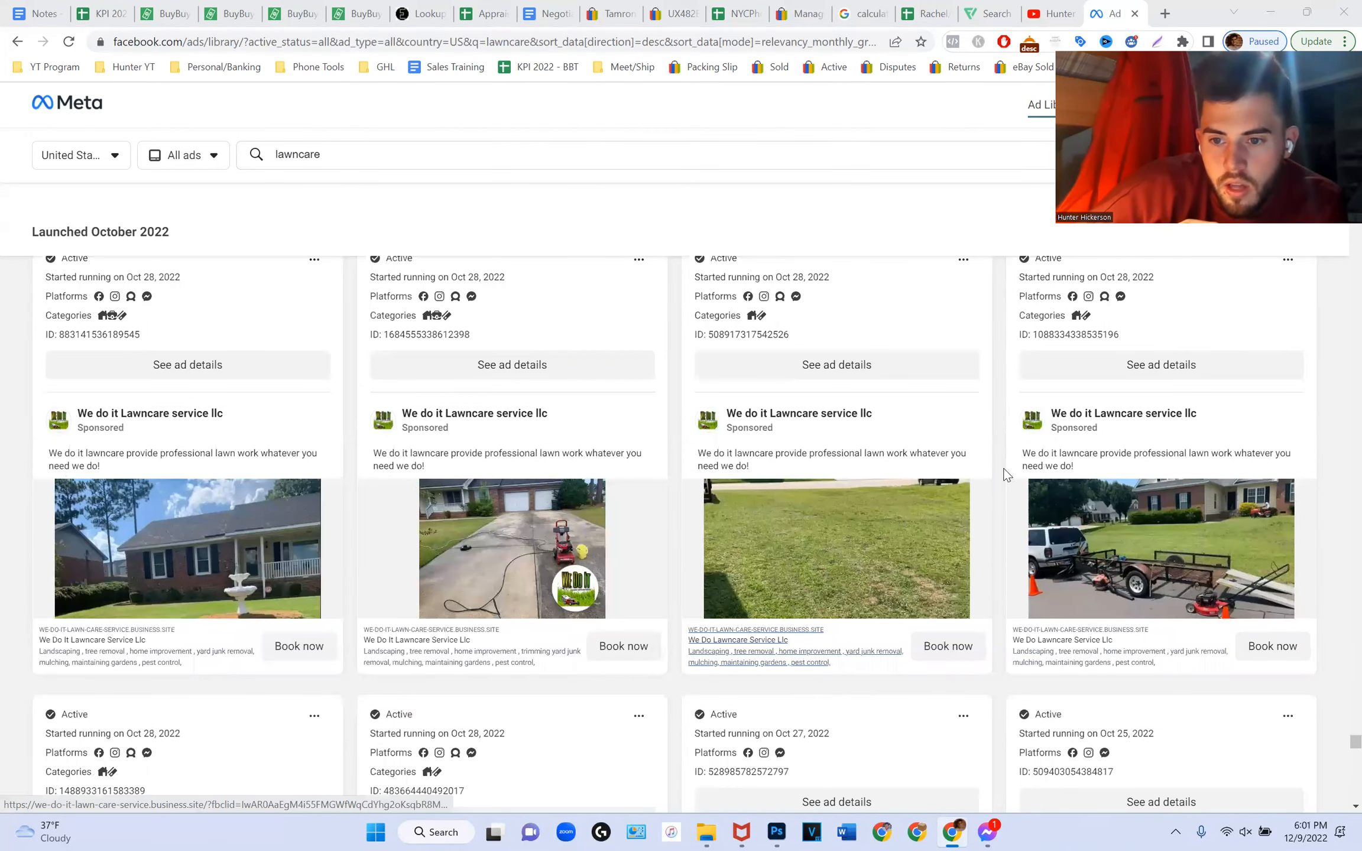
scroll(927, 472, up, 1)
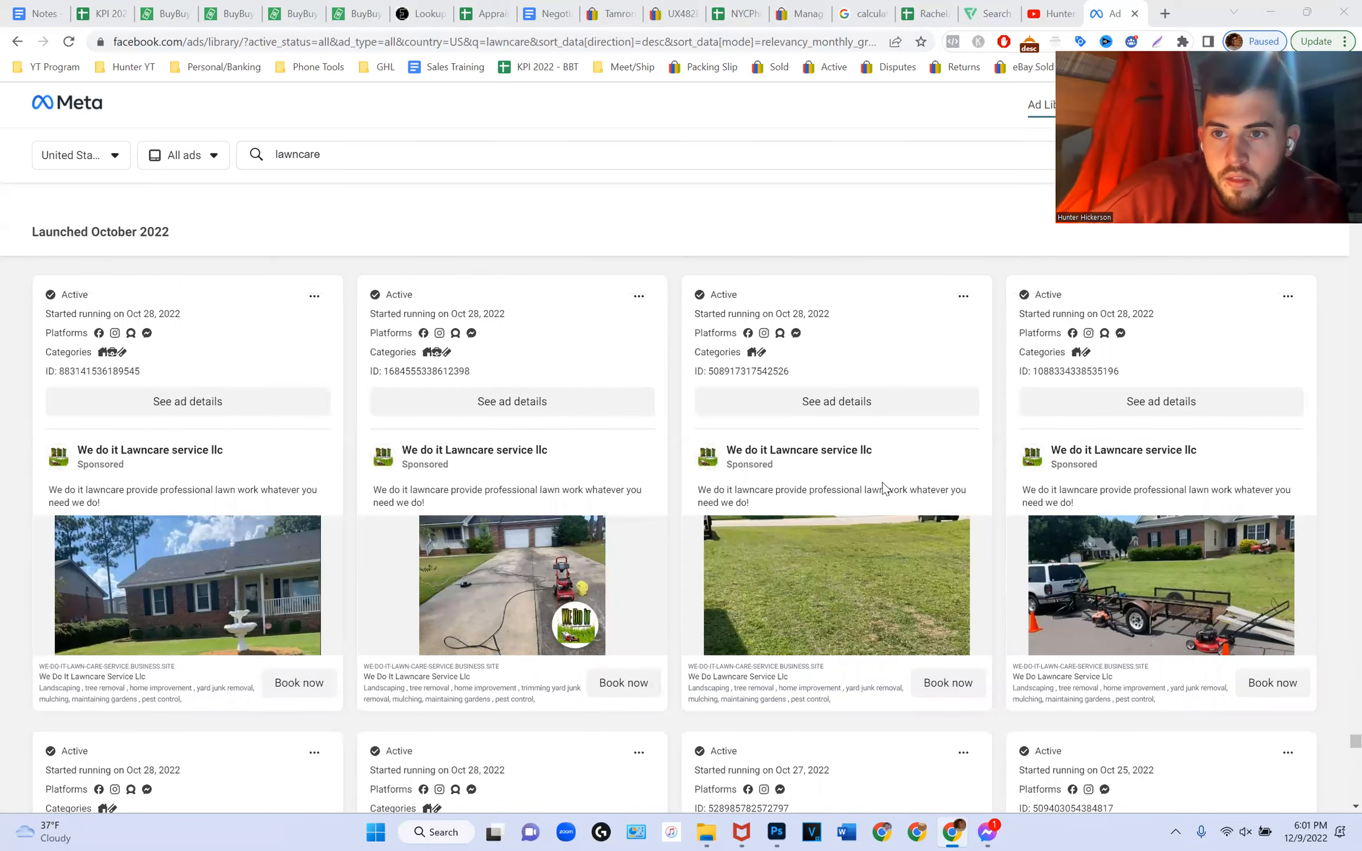
scroll(857, 497, down, 2)
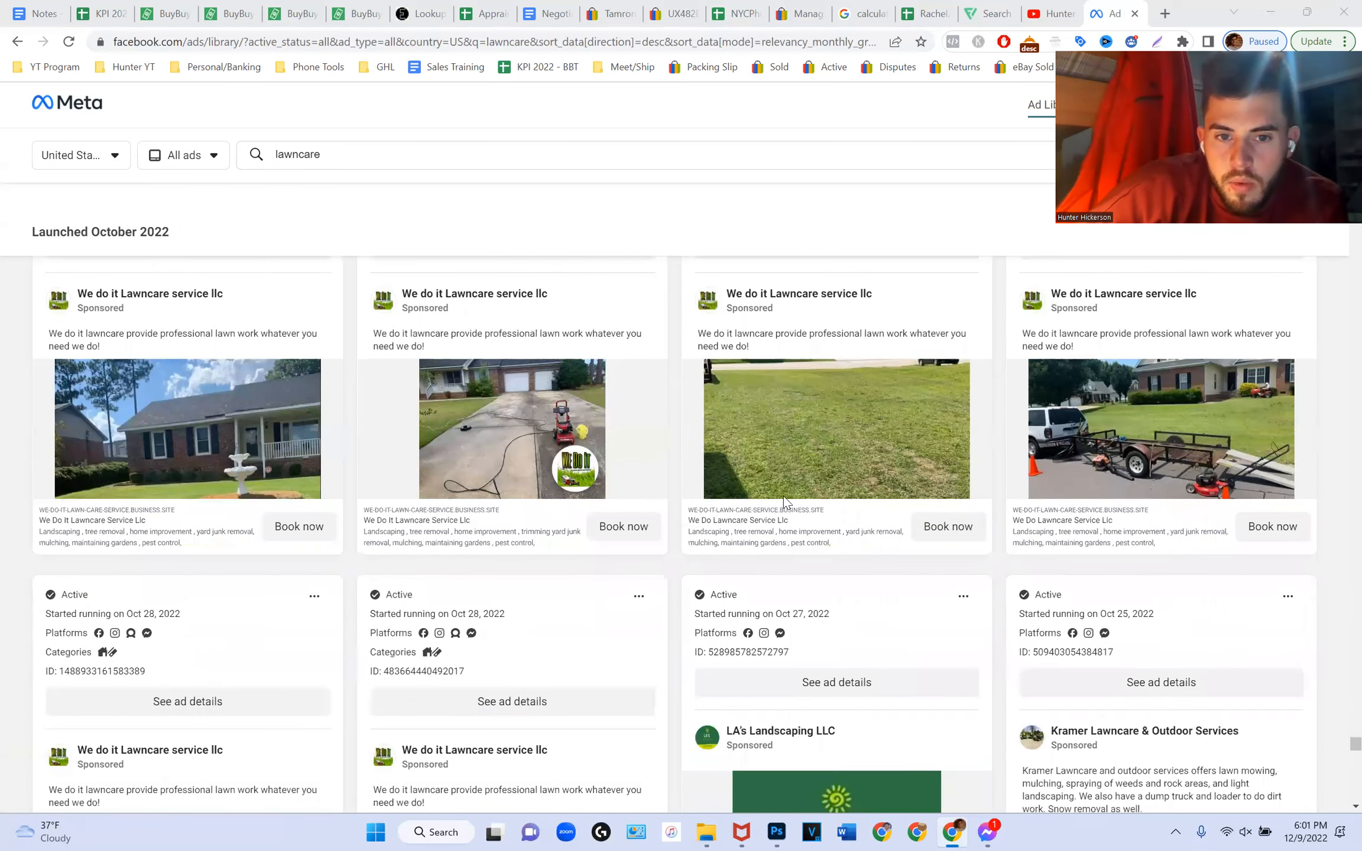
scroll(727, 454, down, 1)
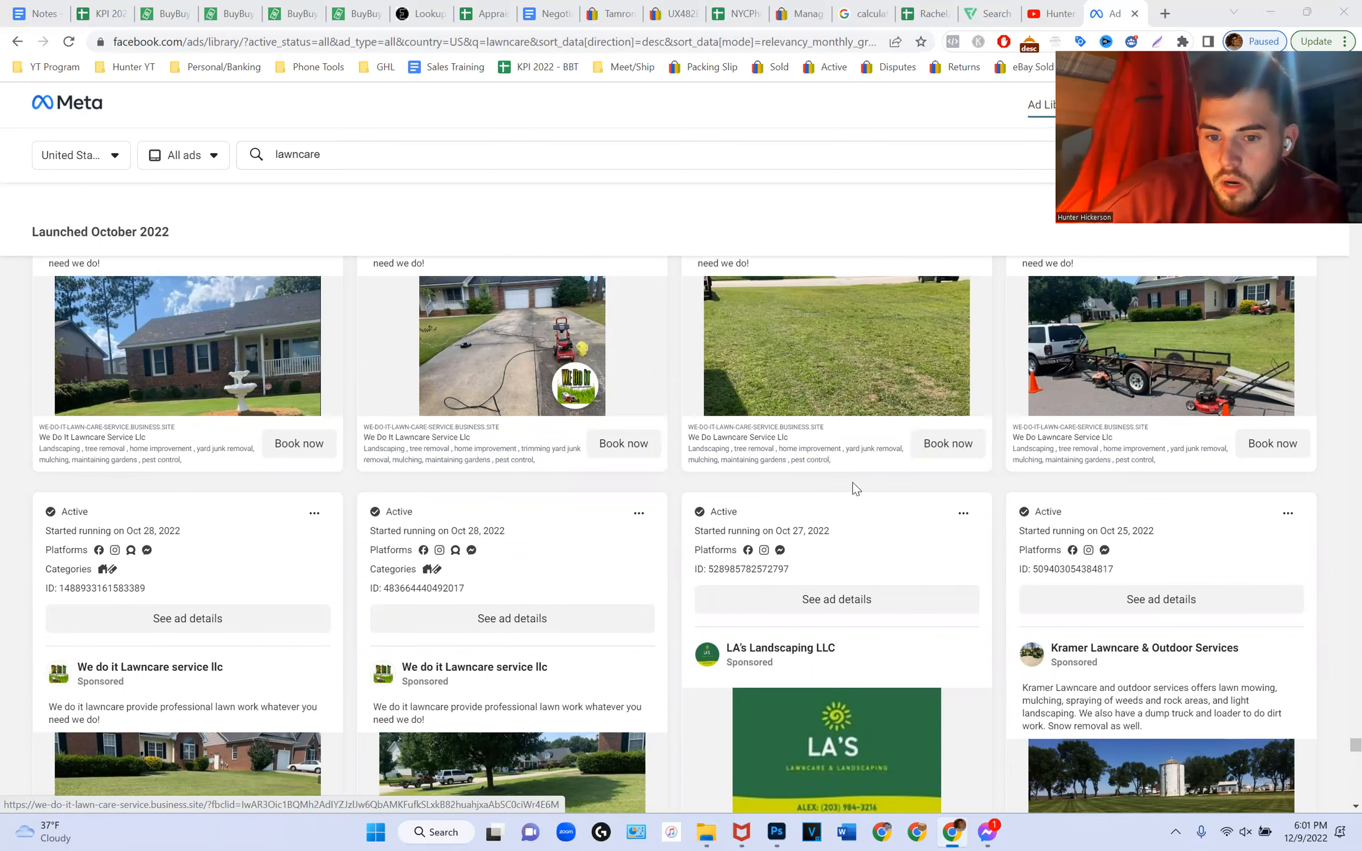
scroll(840, 480, down, 1)
scroll(776, 471, down, 3)
scroll(819, 470, down, 2)
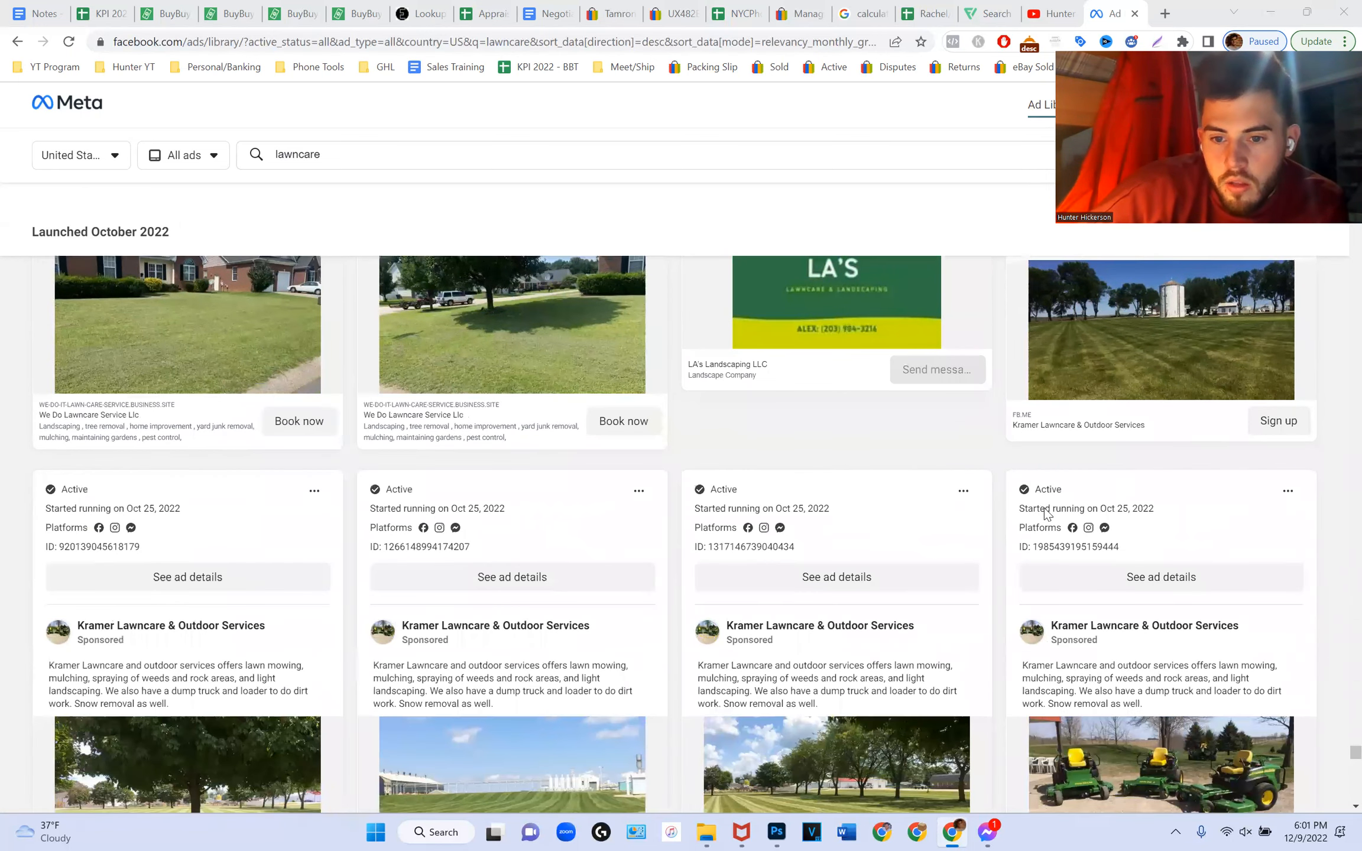
Examine the remaining older lawncare ads, from Kramer Lawncare and Complete Lawn Care Tulsa to Wilson's Lawncare ads of May 2022.
scroll(1001, 508, down, 5)
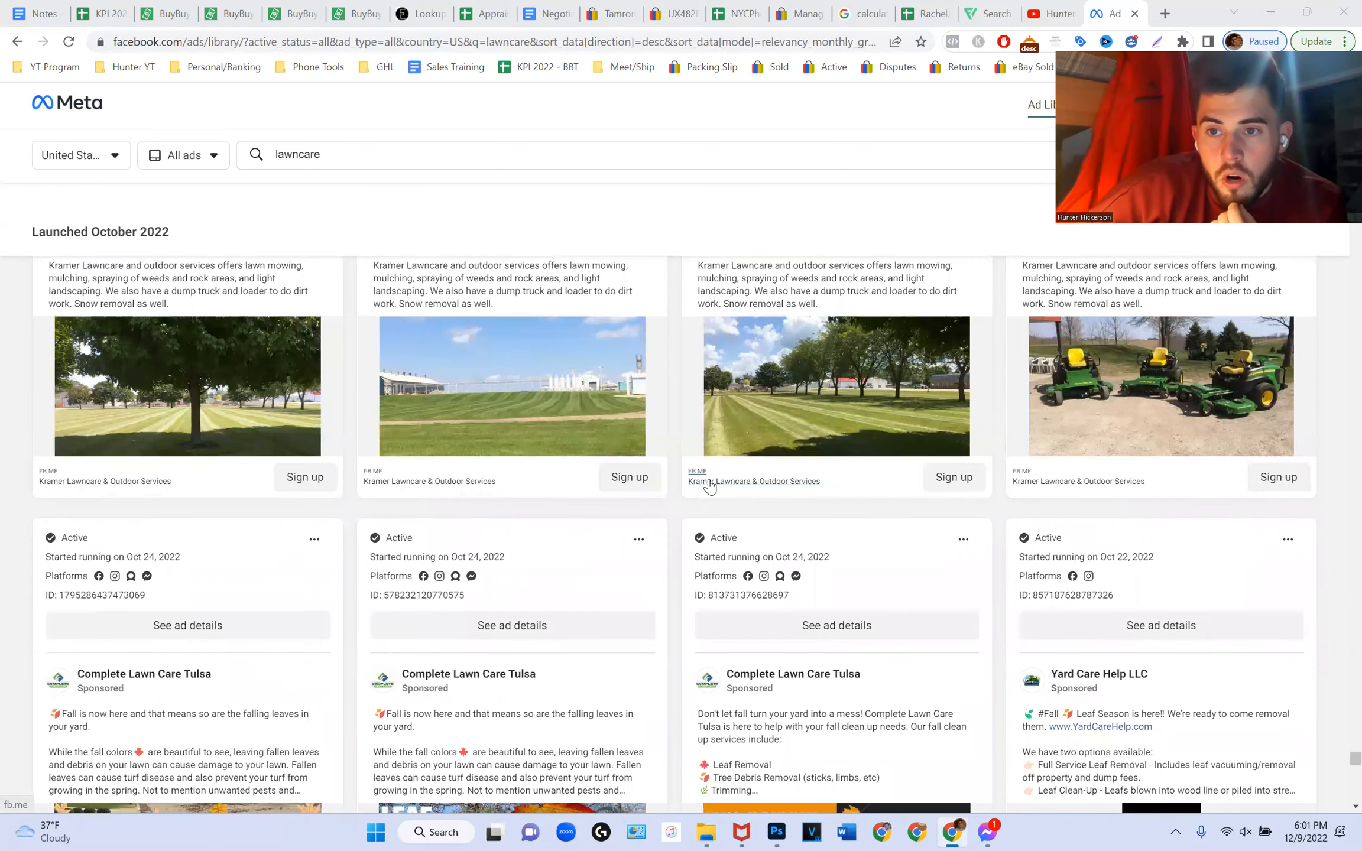
scroll(709, 481, down, 5)
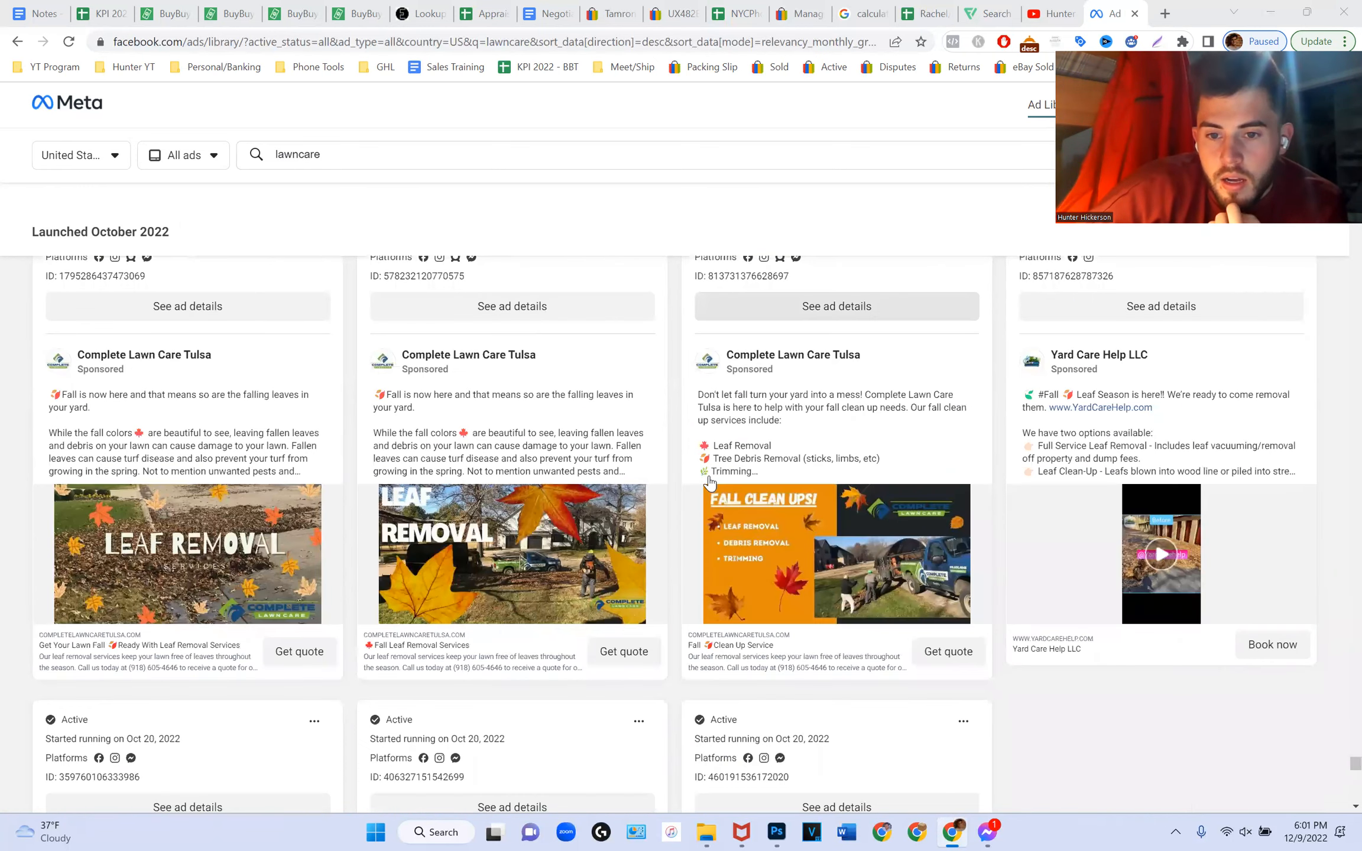
scroll(710, 482, down, 3)
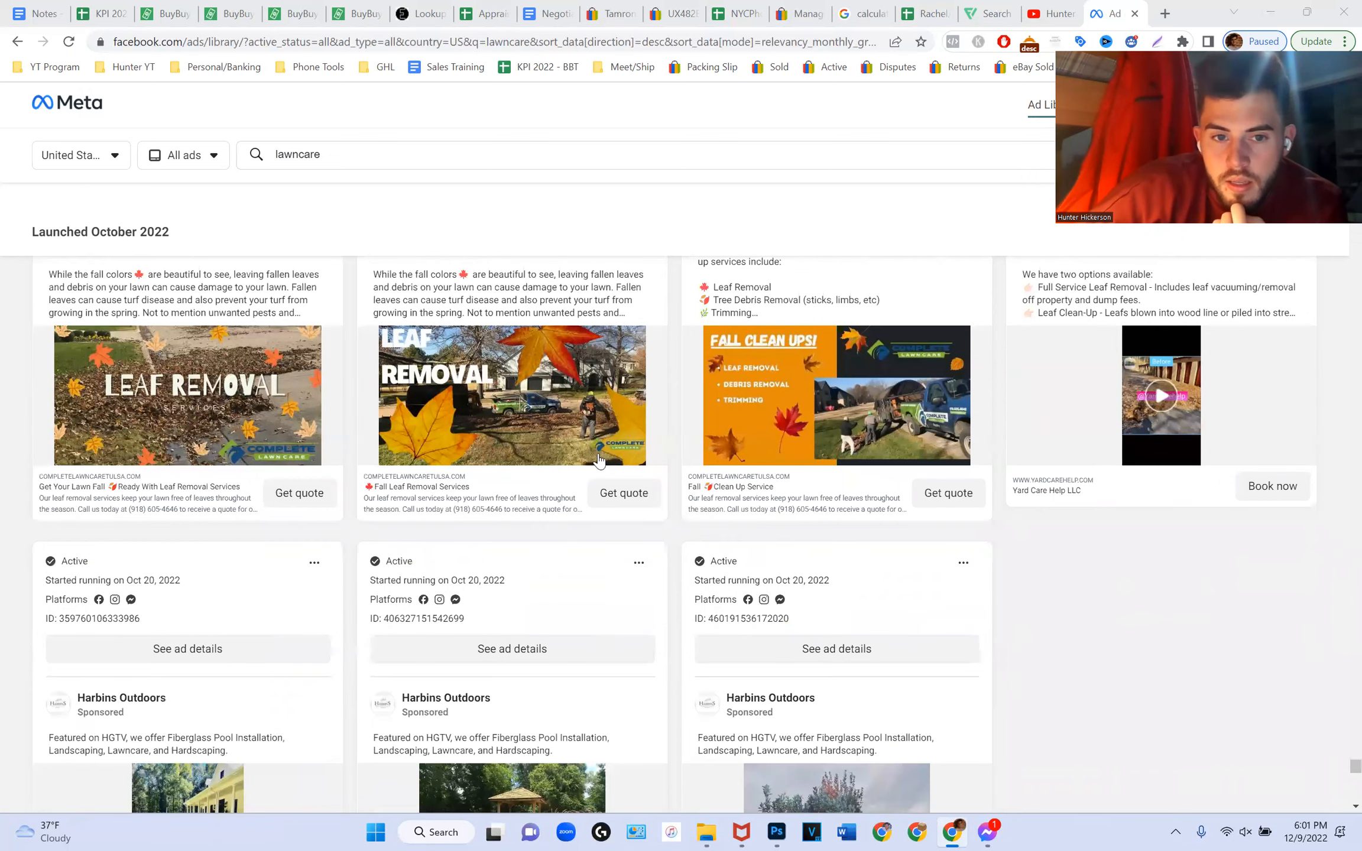
scroll(609, 298, down, 1)
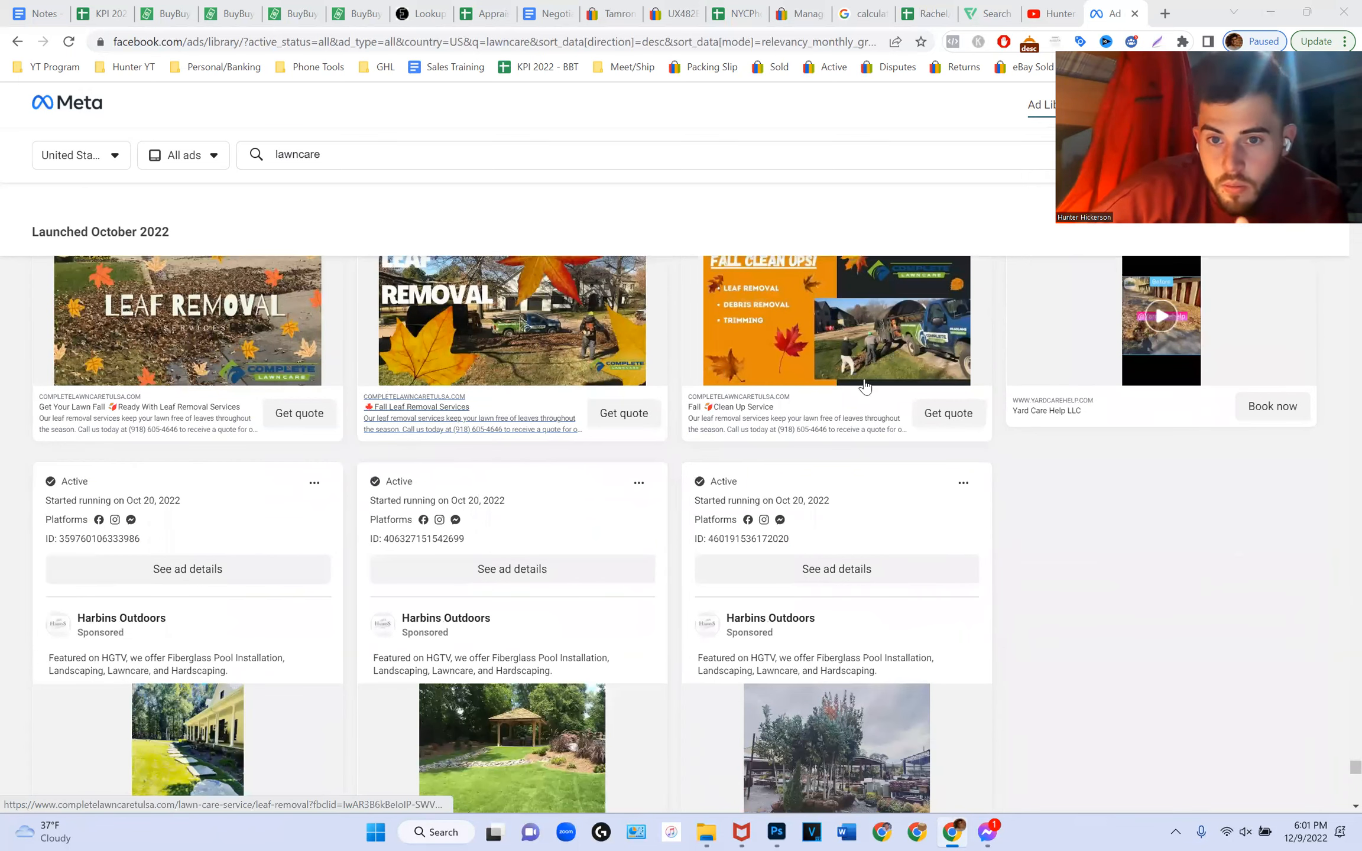
scroll(845, 402, down, 3)
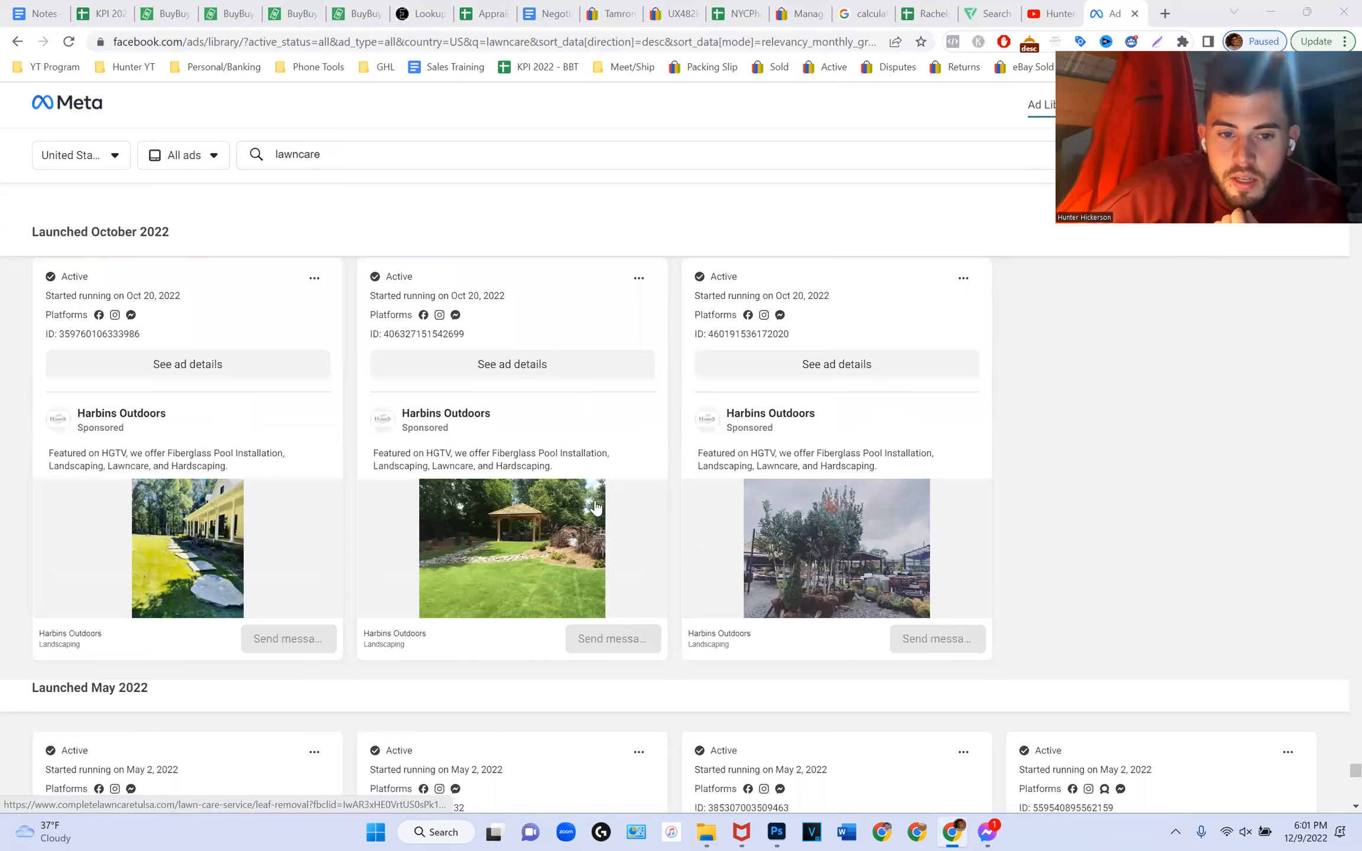
scroll(591, 532, down, 1)
scroll(632, 532, down, 4)
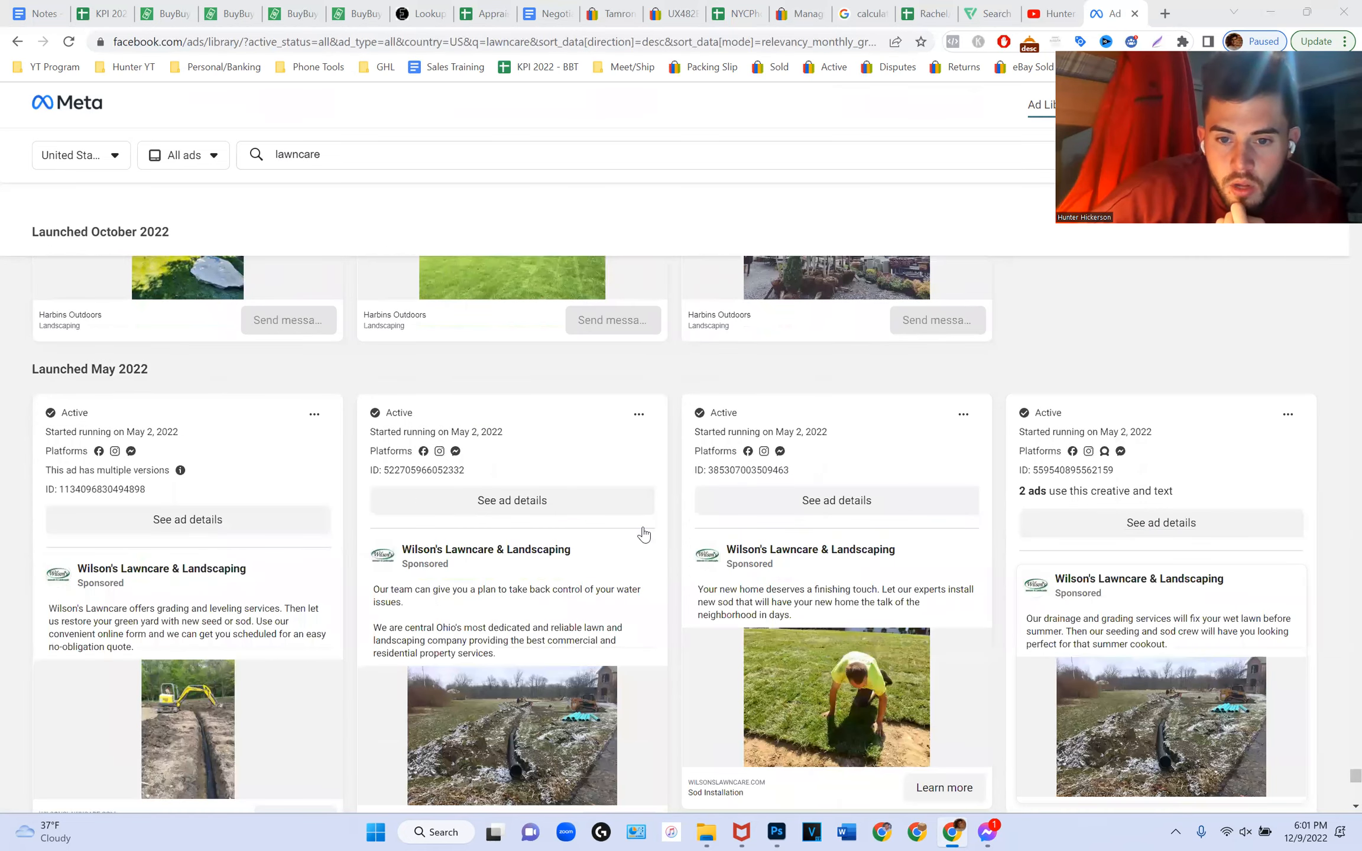
scroll(923, 502, down, 3)
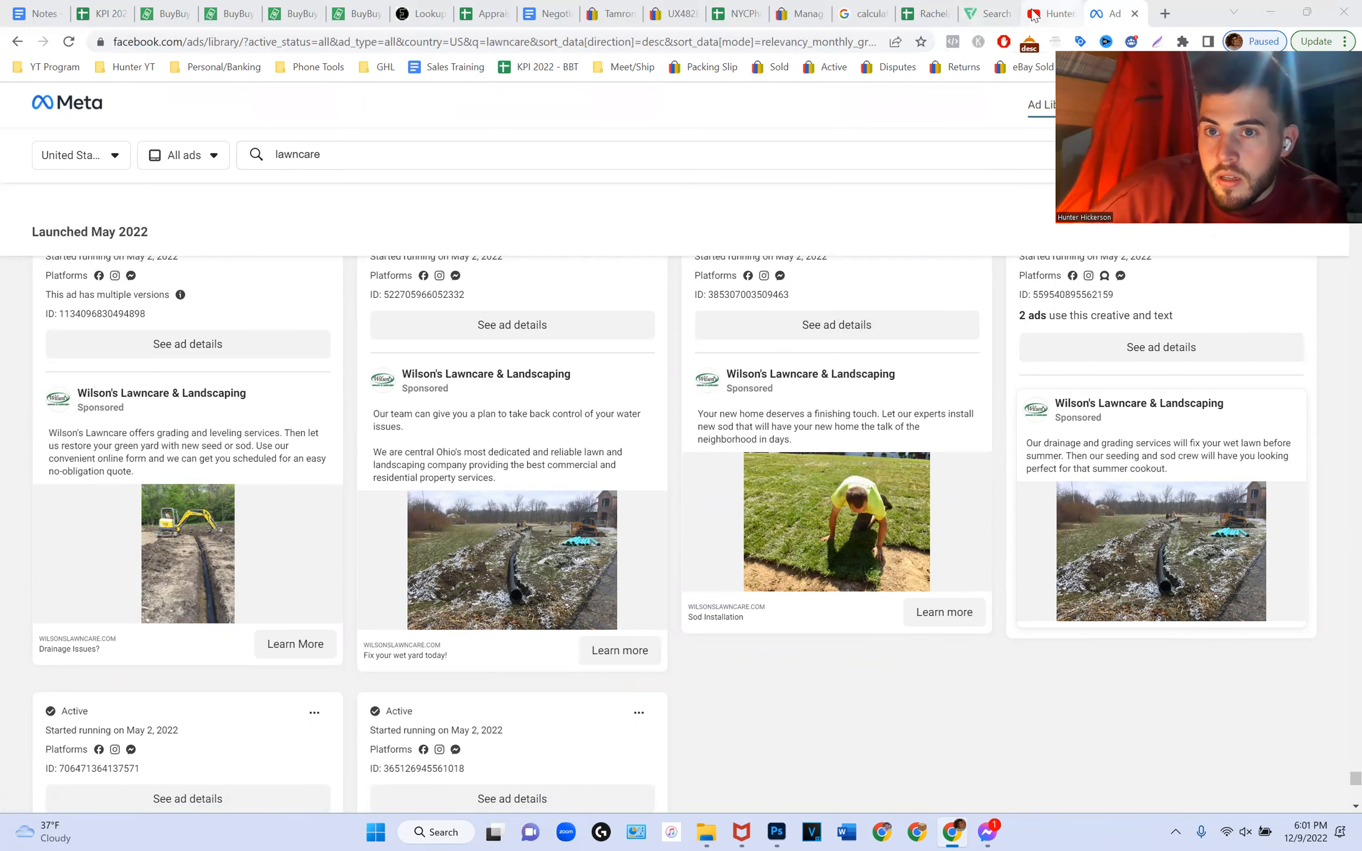
Open the saved Facebook Ads bookmark from the Facebook/Google Ads folder in a new browser tab.
click(1165, 13)
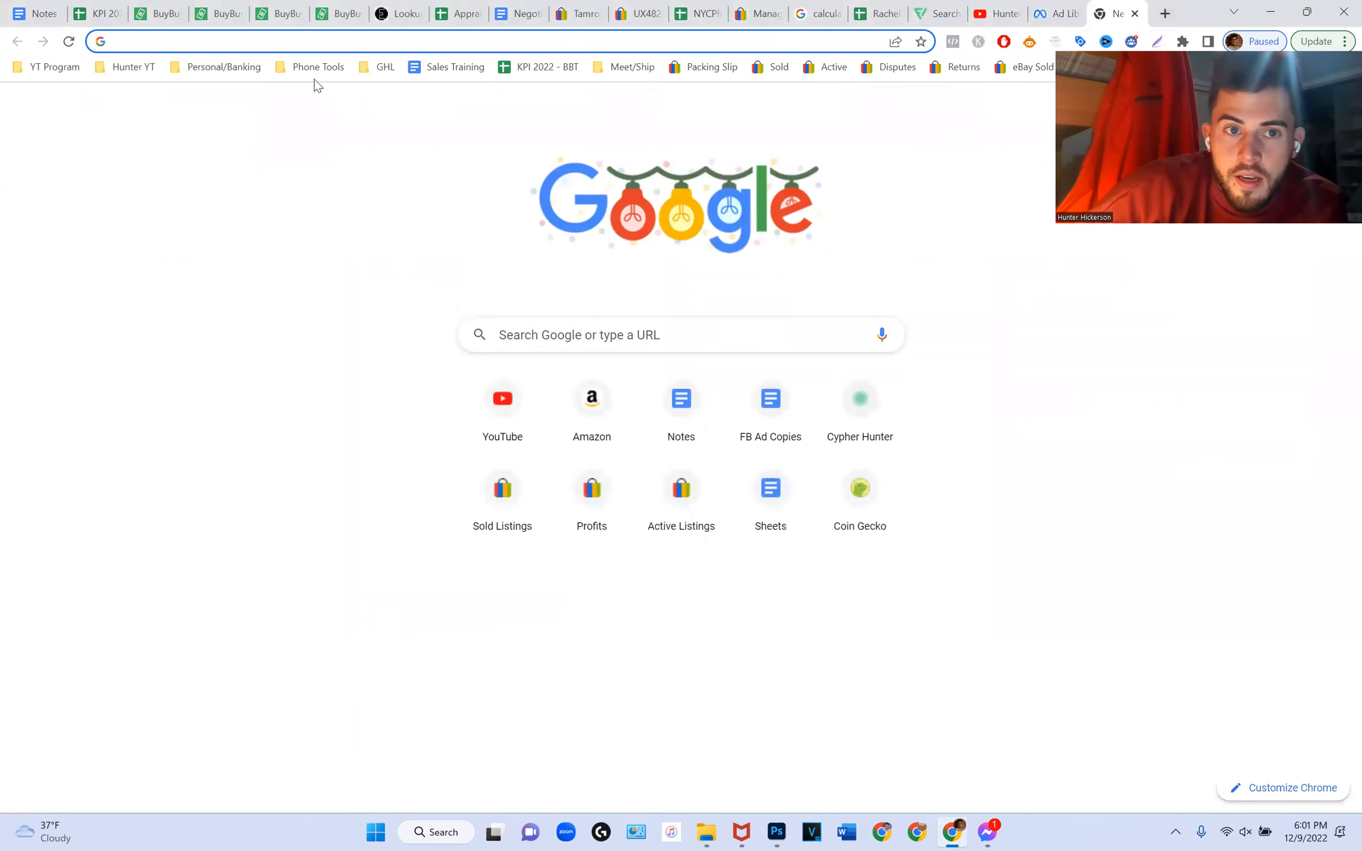
click(280, 71)
mouse_move(322, 187)
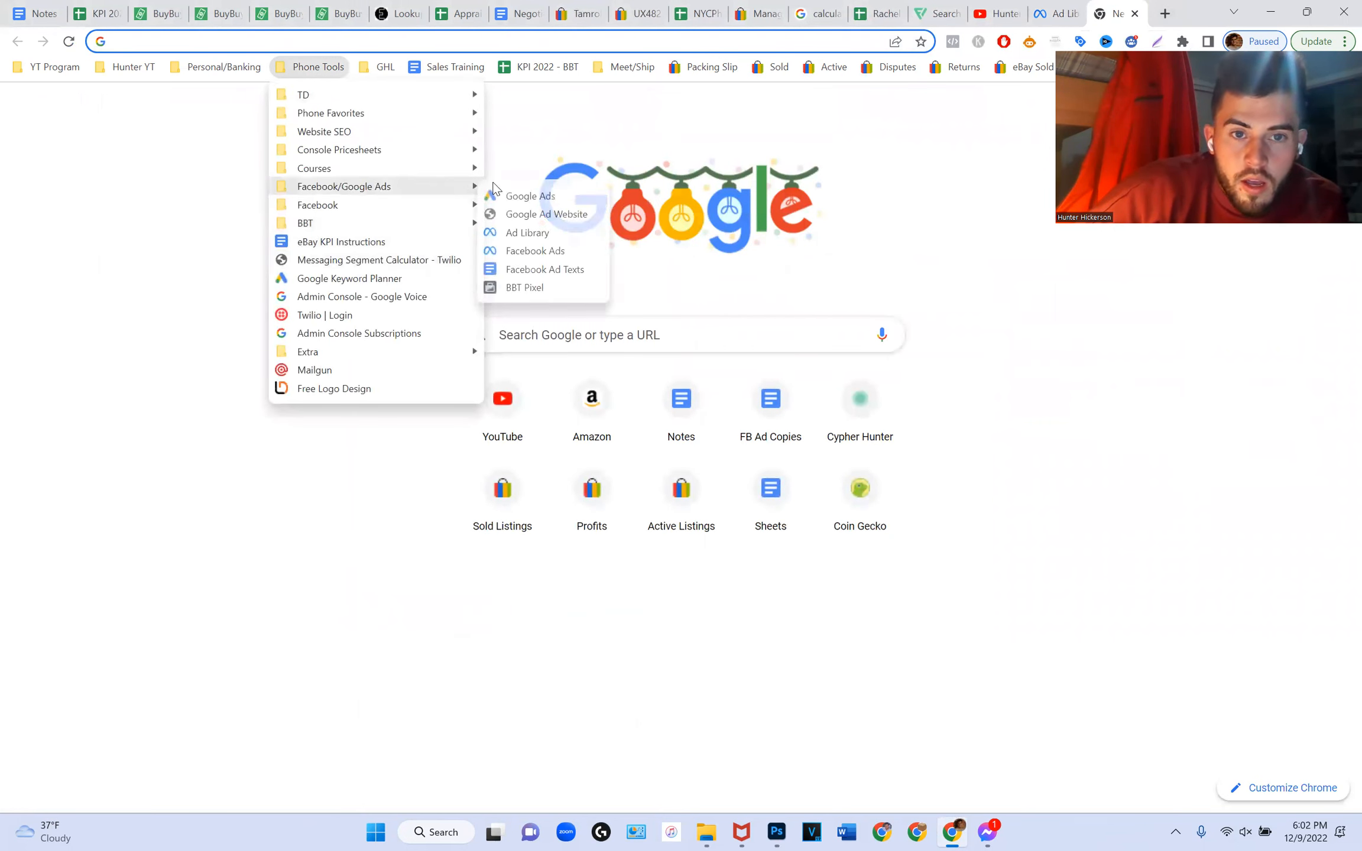
click(571, 249)
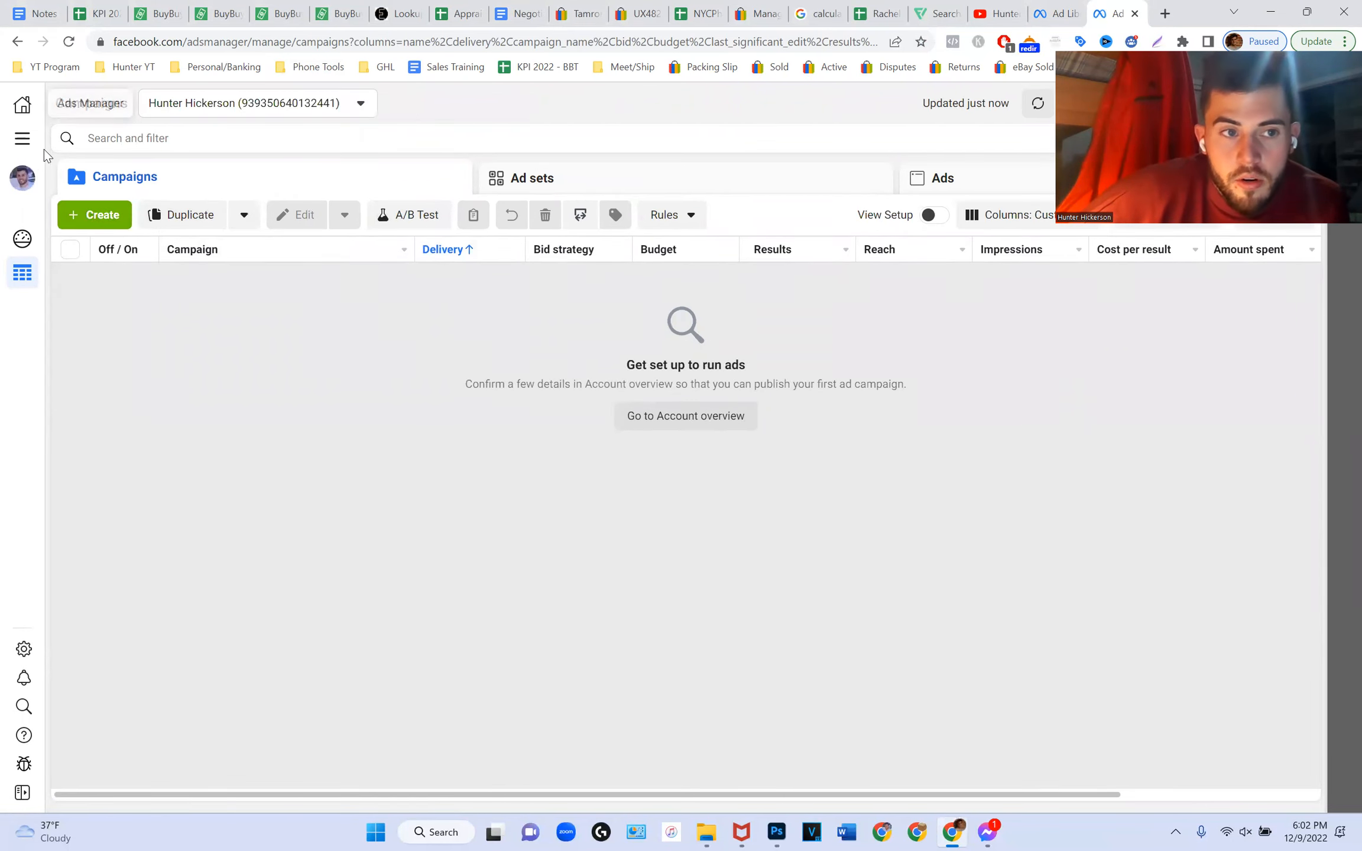
Create a new campaign with the Engagement objective.
click(88, 216)
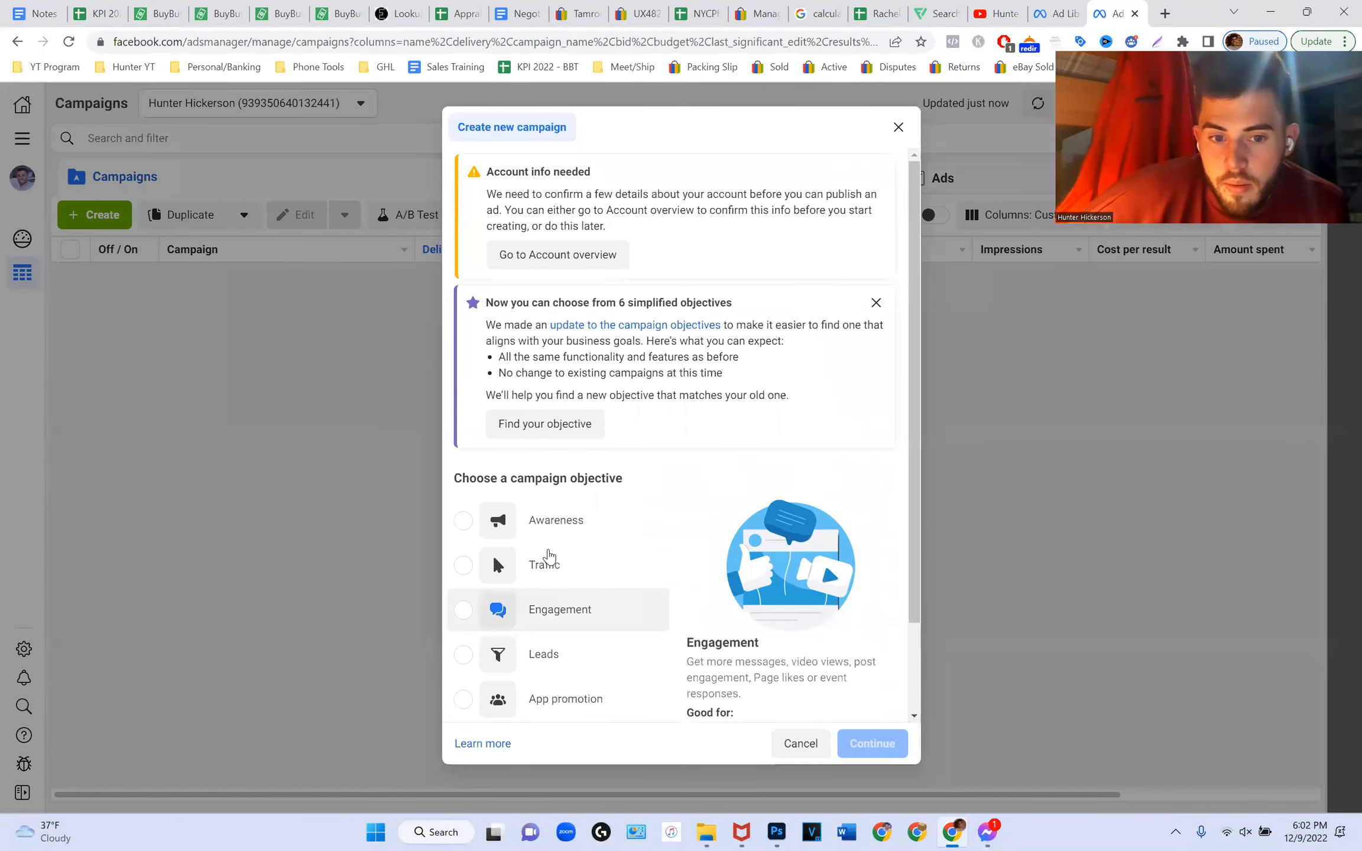
scroll(548, 555, down, 2)
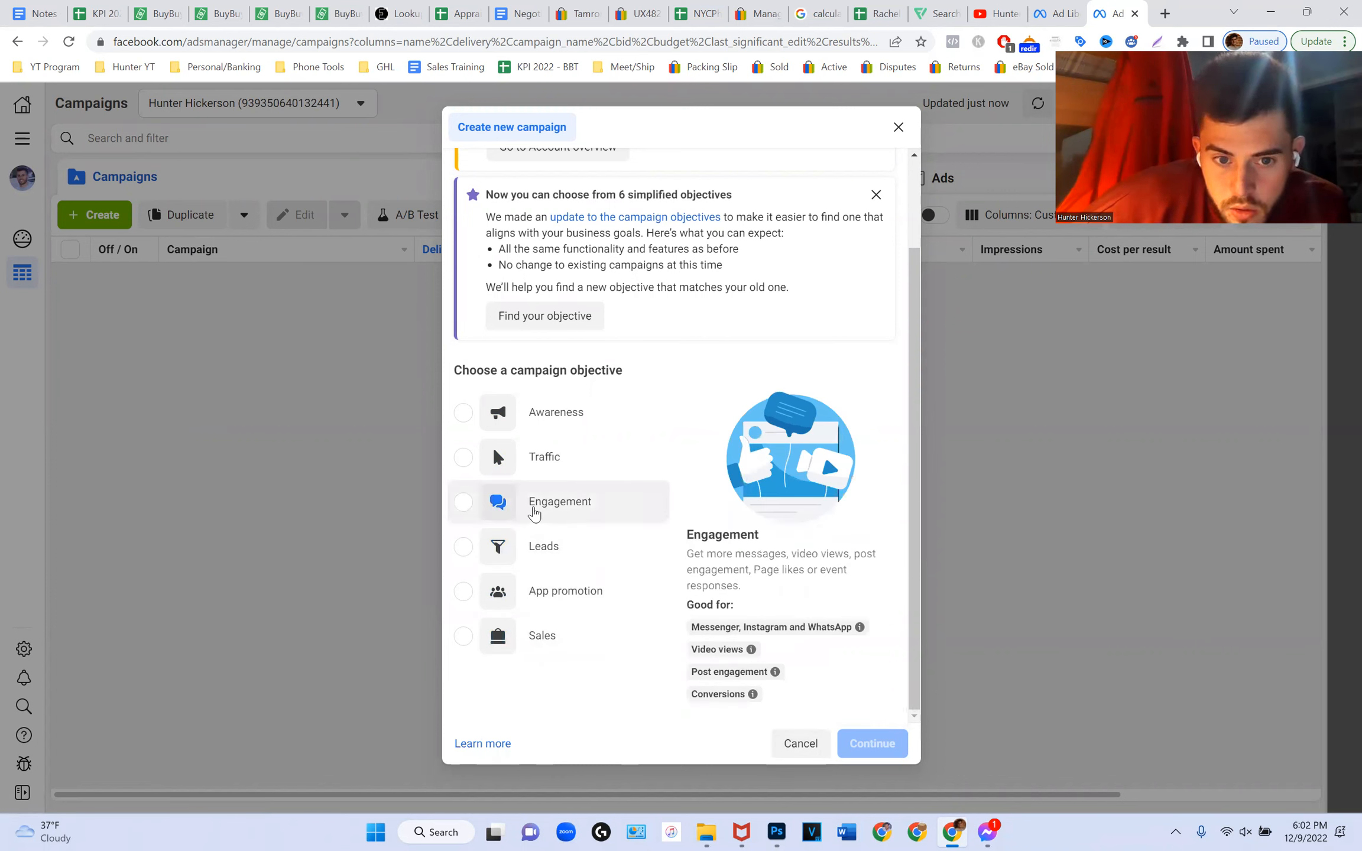
click(534, 513)
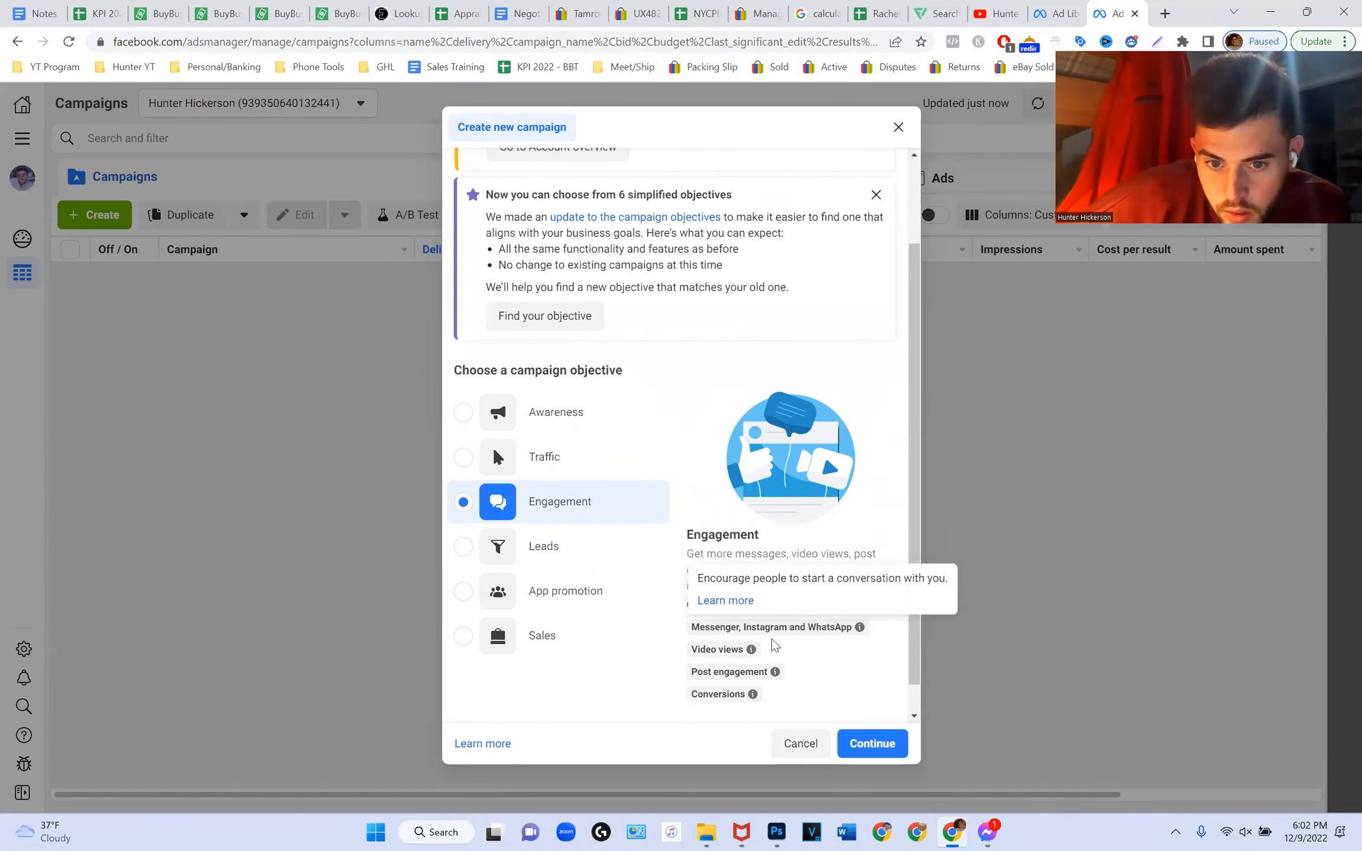
click(894, 741)
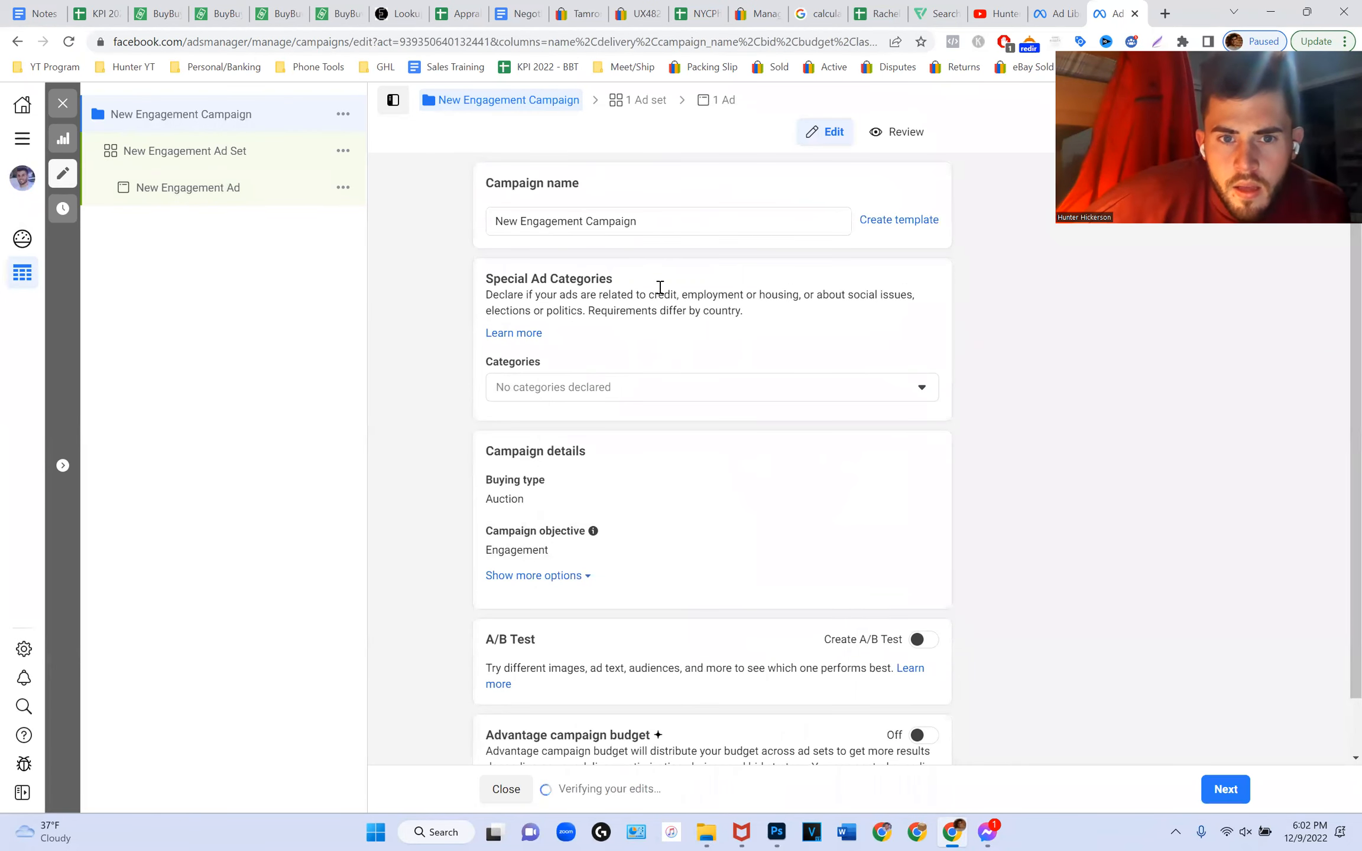
Review the campaign's special ad categories and expand its details to check the objectives, spending limit, A/B test and budget options.
click(649, 395)
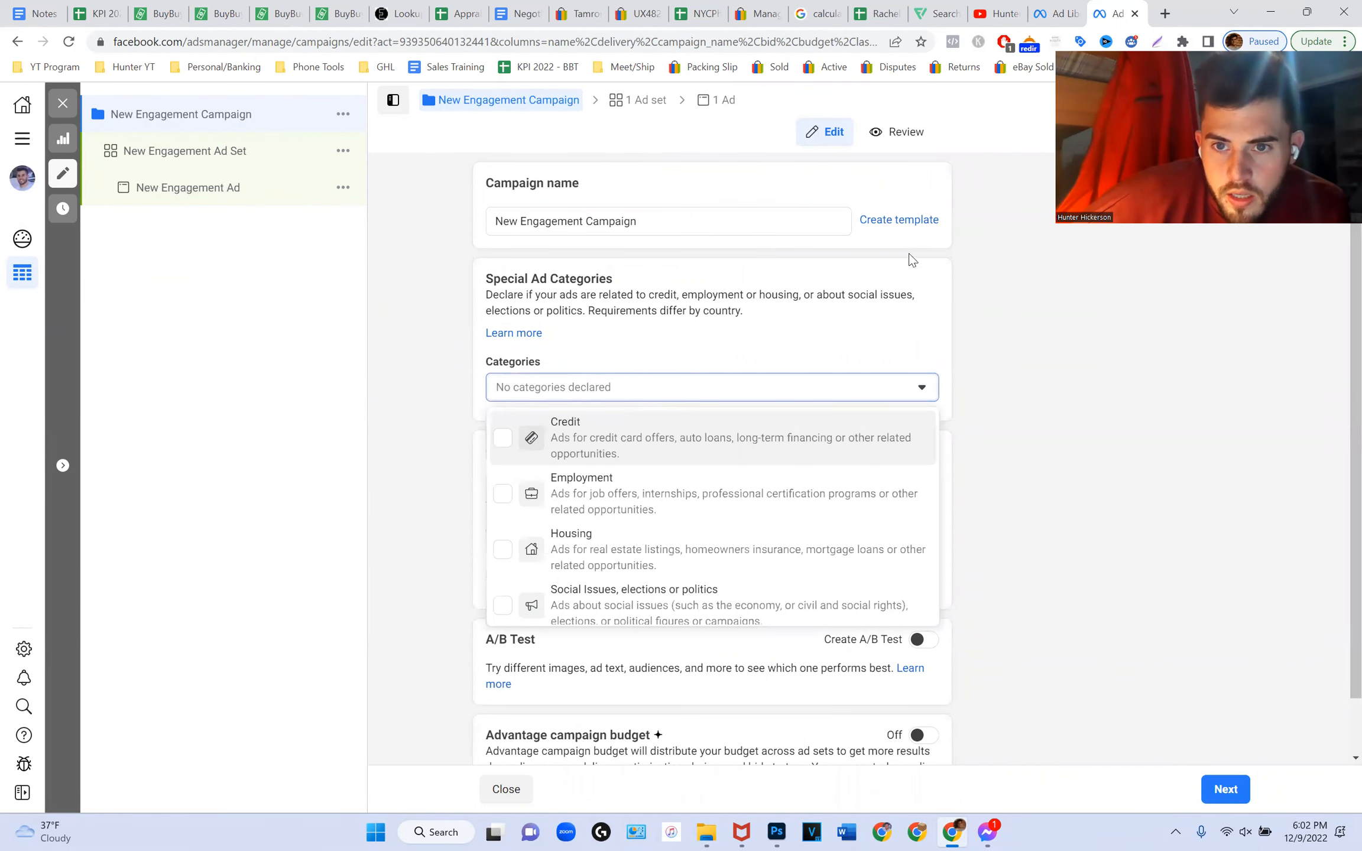
click(991, 337)
scroll(972, 362, down, 1)
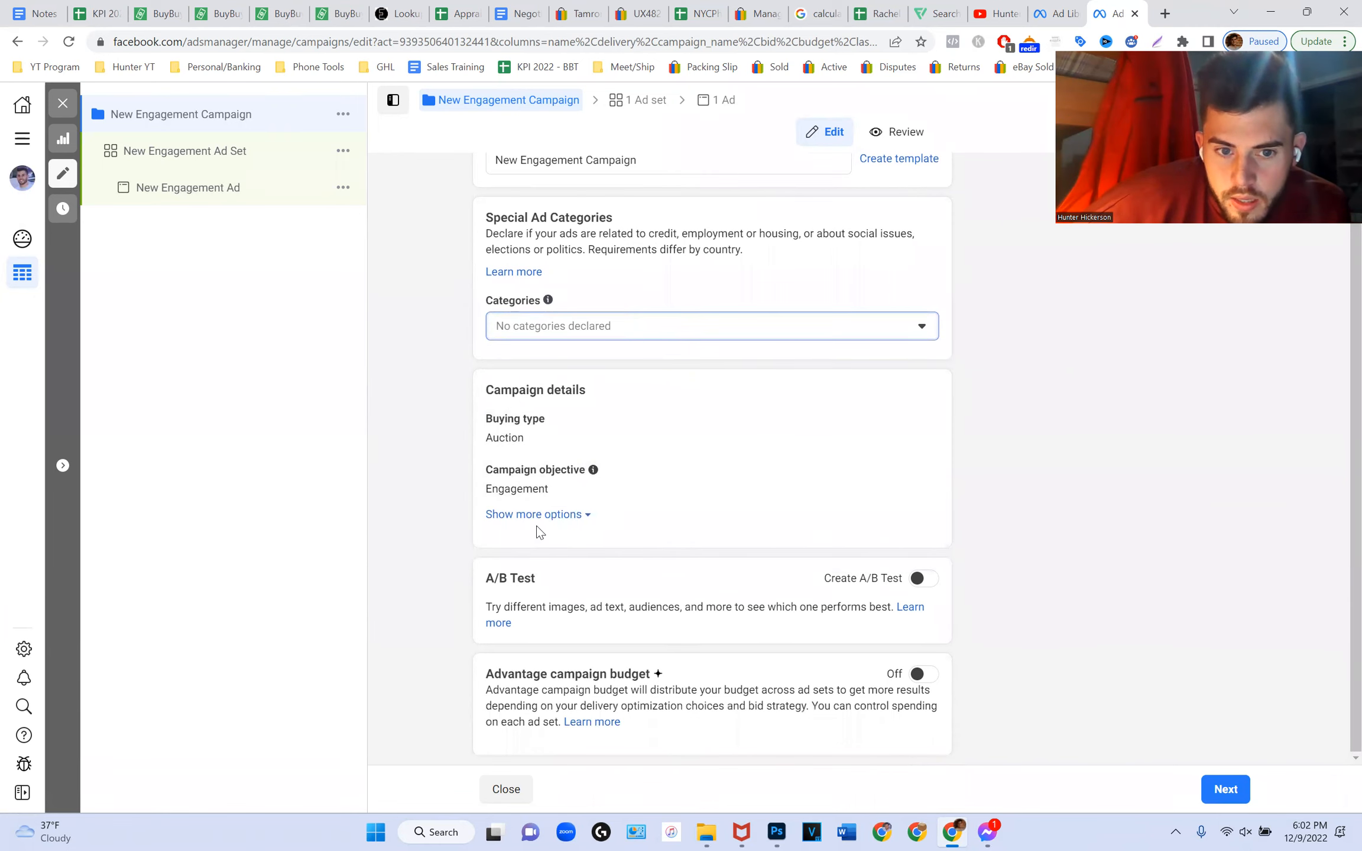
click(908, 479)
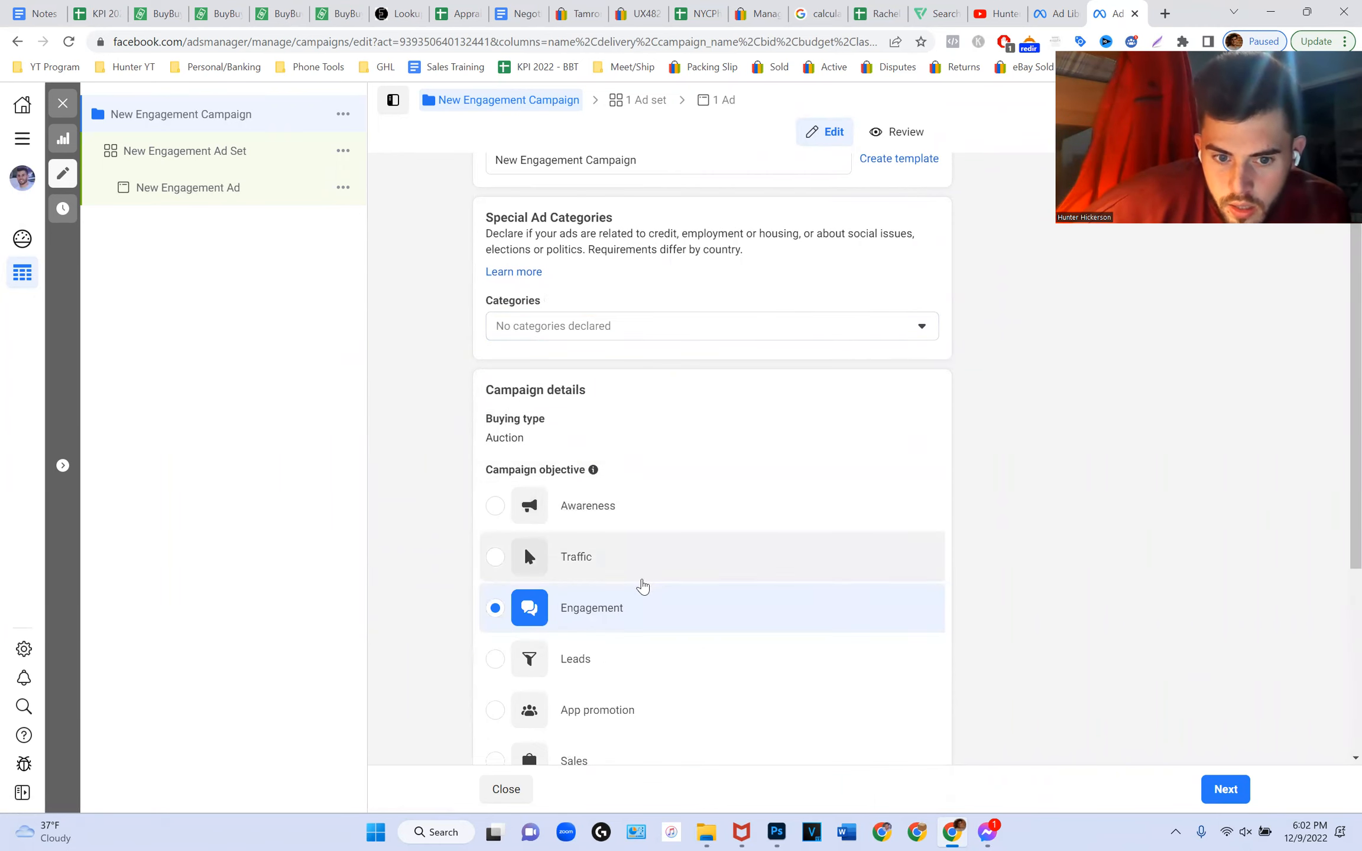
scroll(635, 588, down, 4)
click(574, 586)
scroll(574, 585, down, 2)
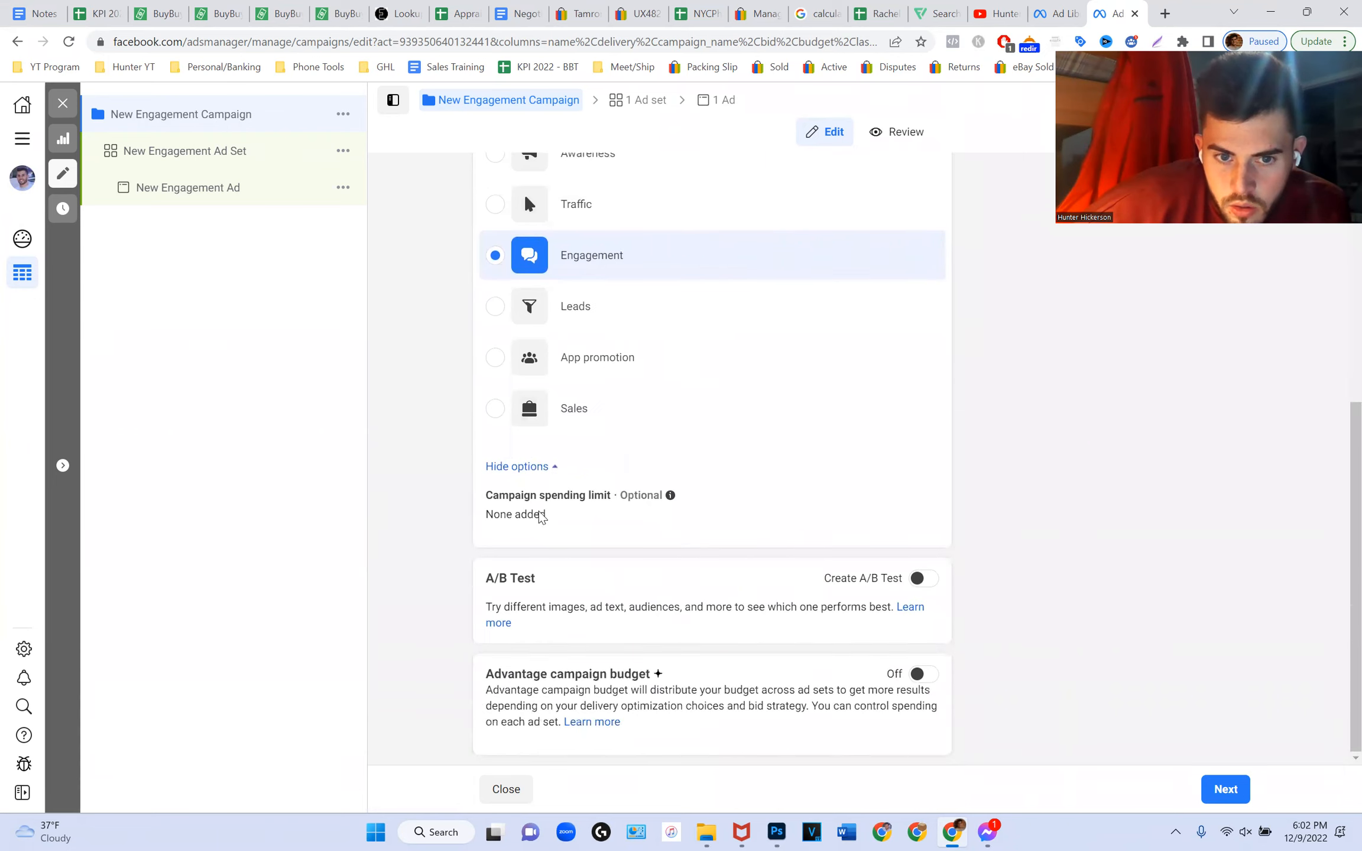
scroll(541, 516, up, 4)
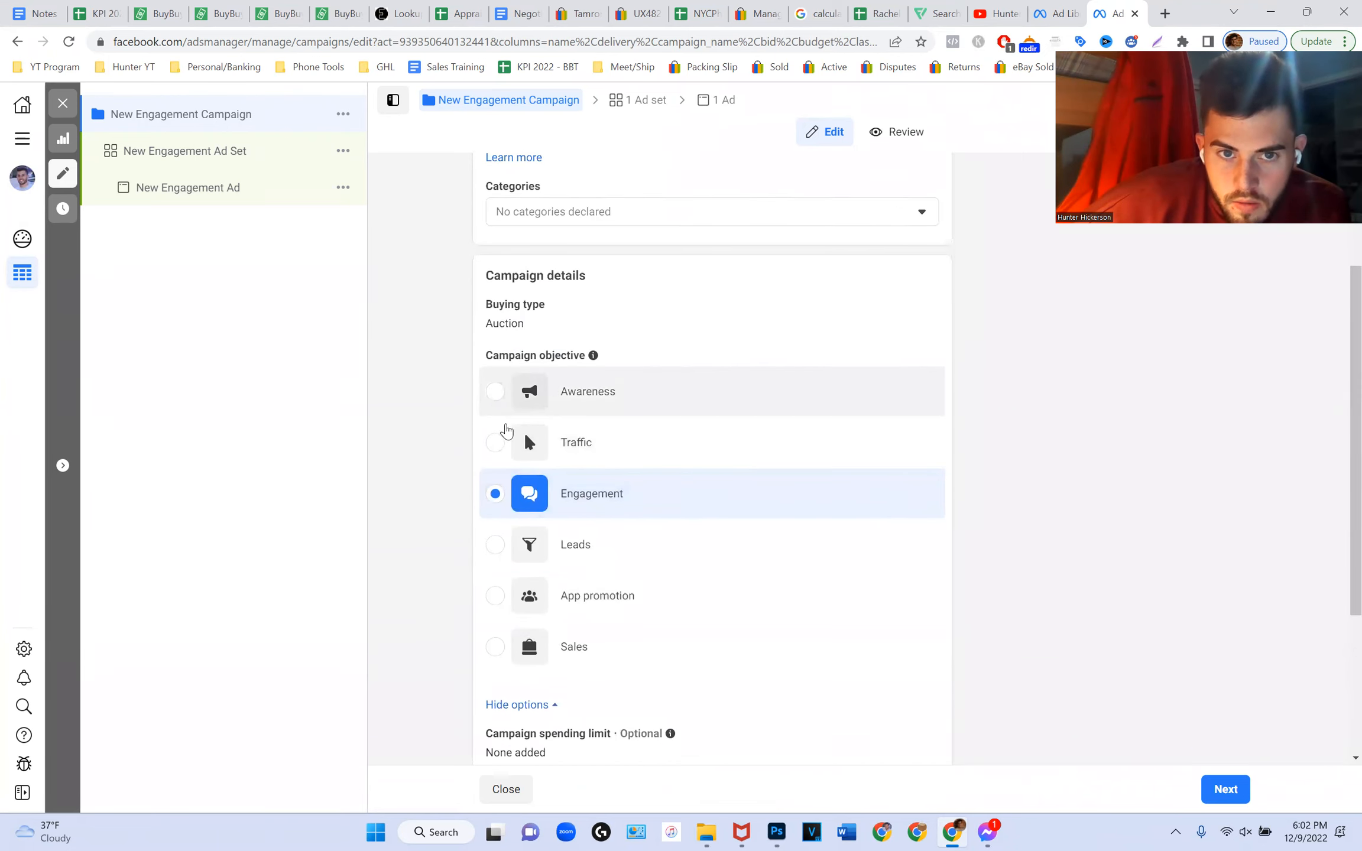
Look over the new ad's identity and creative fields and recheck the campaign's objective, A/B test and budget options.
scroll(507, 431, down, 4)
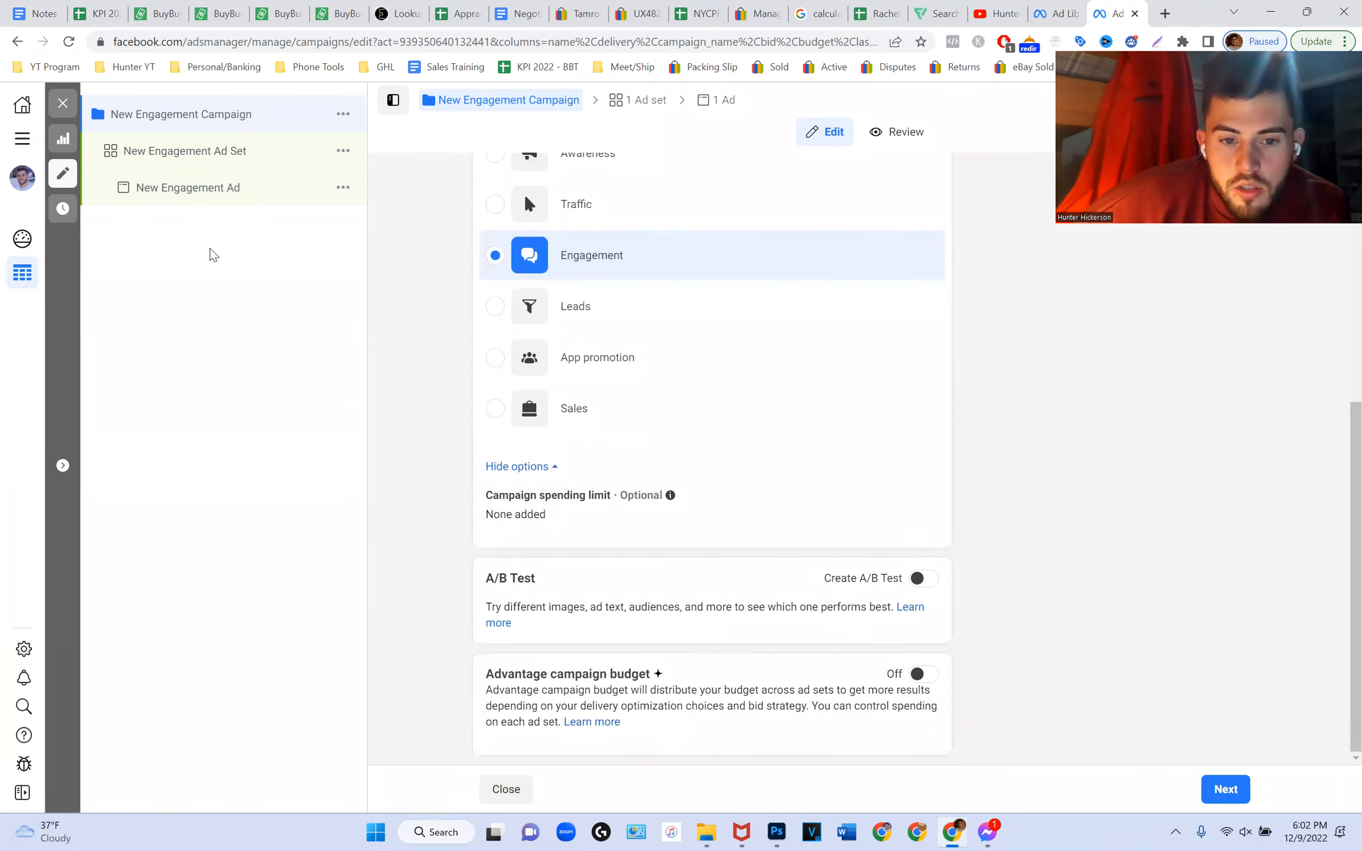
click(152, 190)
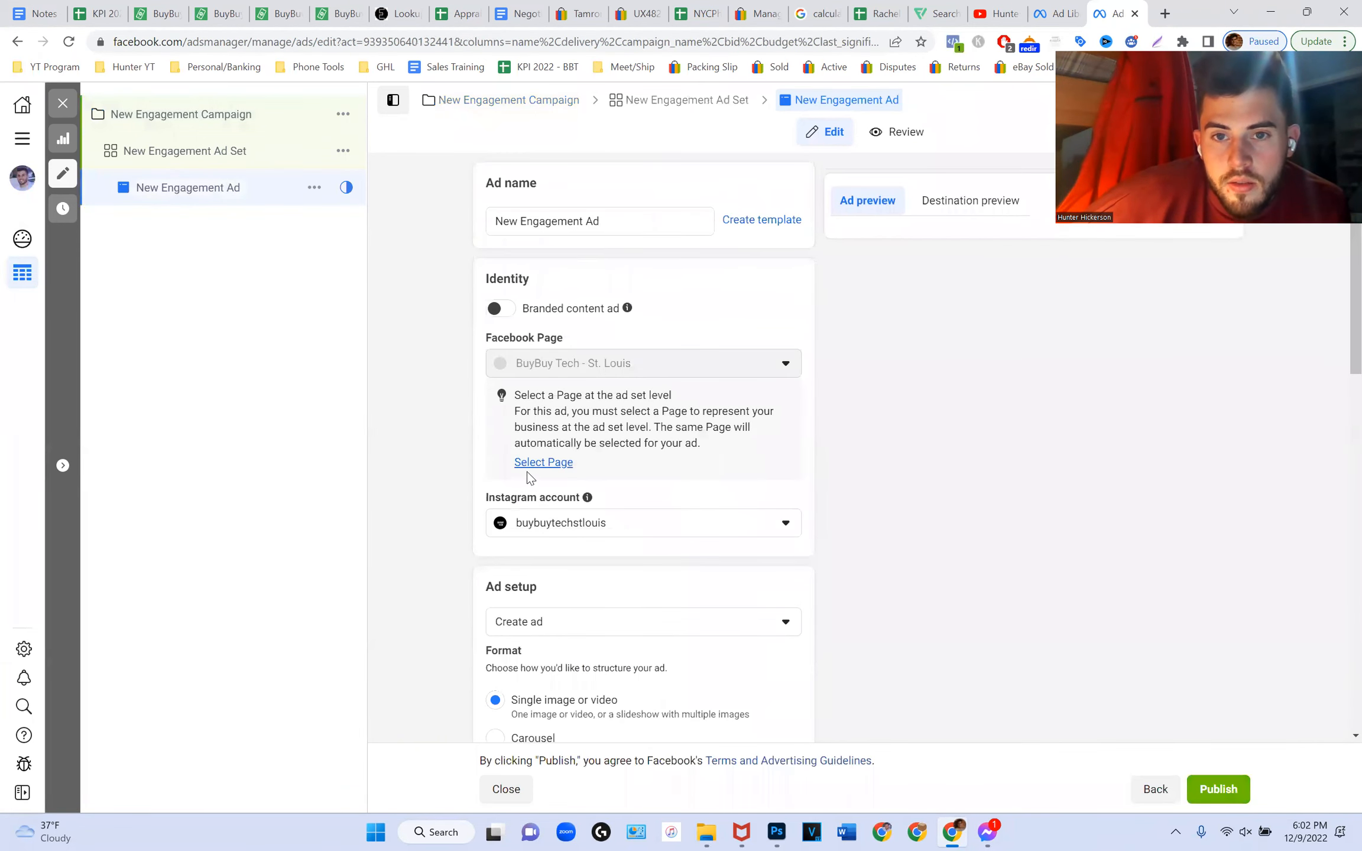
scroll(518, 532, down, 10)
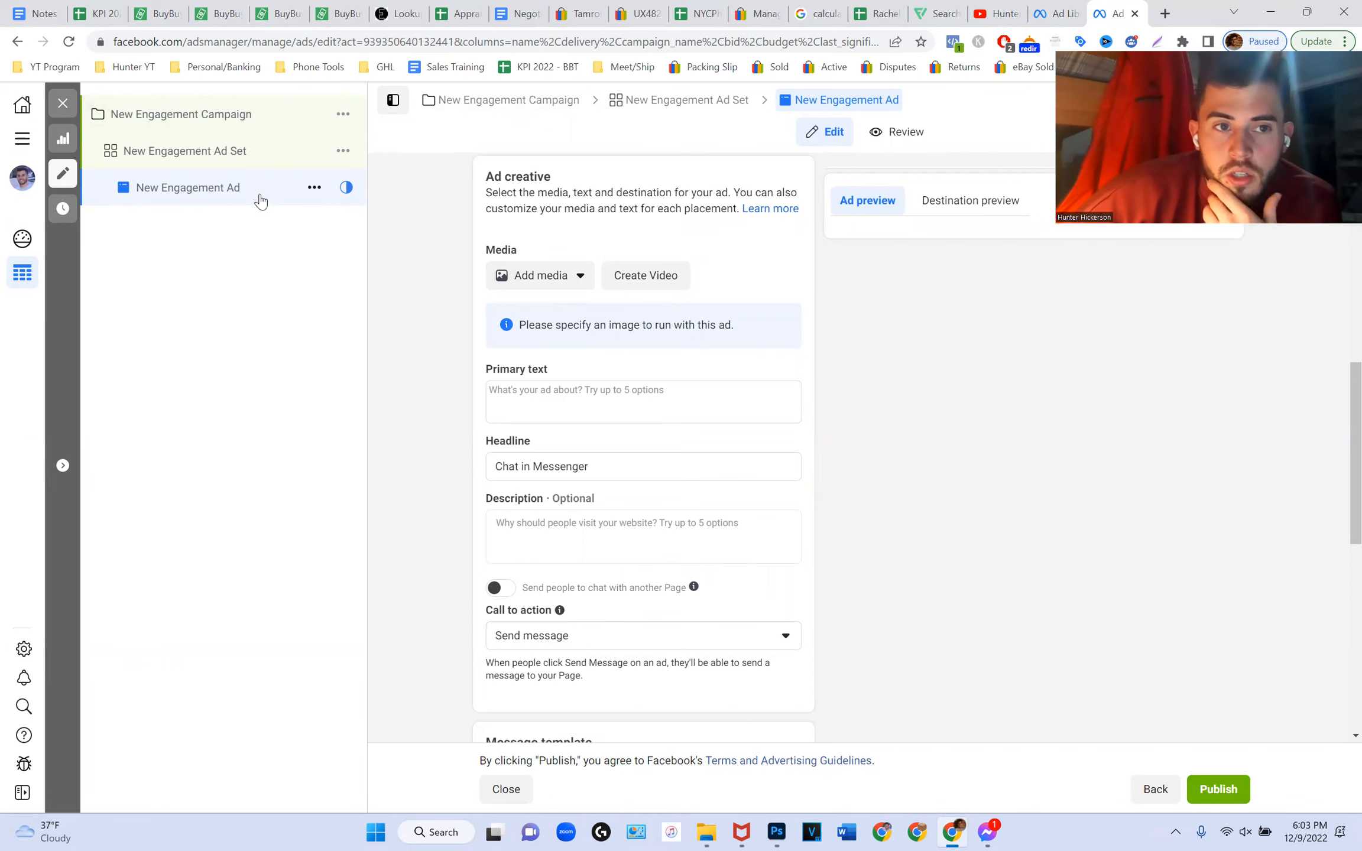
click(232, 116)
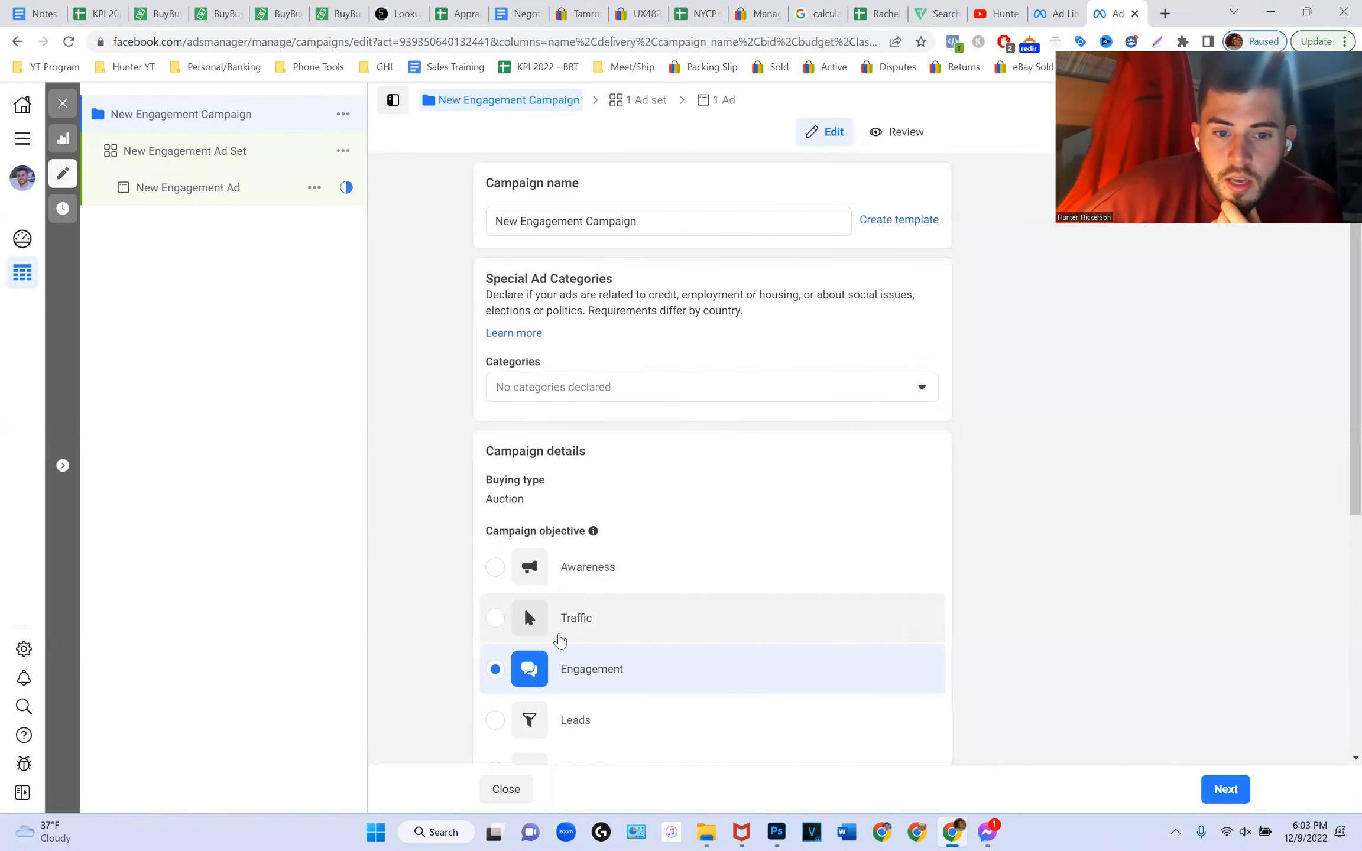
scroll(555, 615, down, 3)
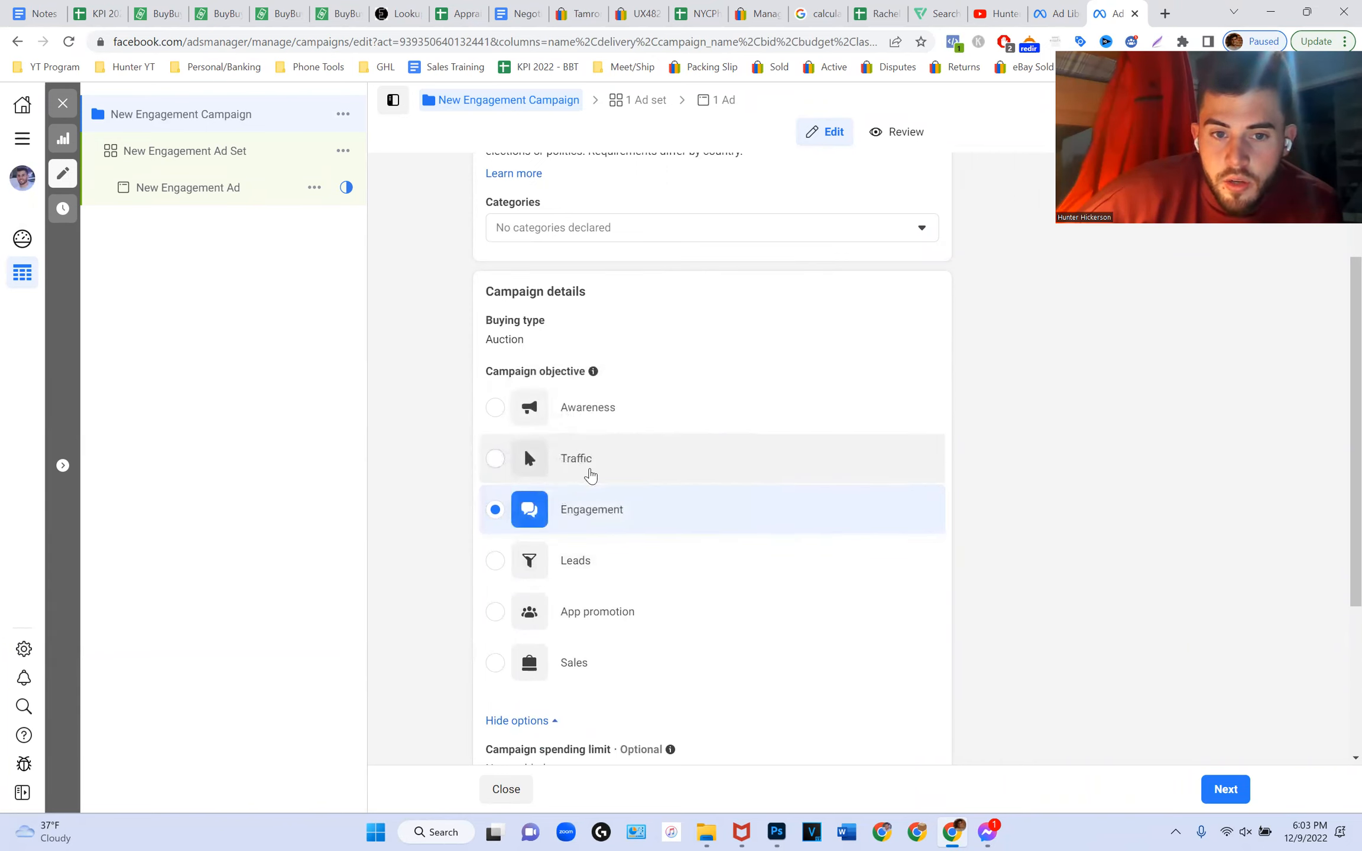
mouse_move(593, 513)
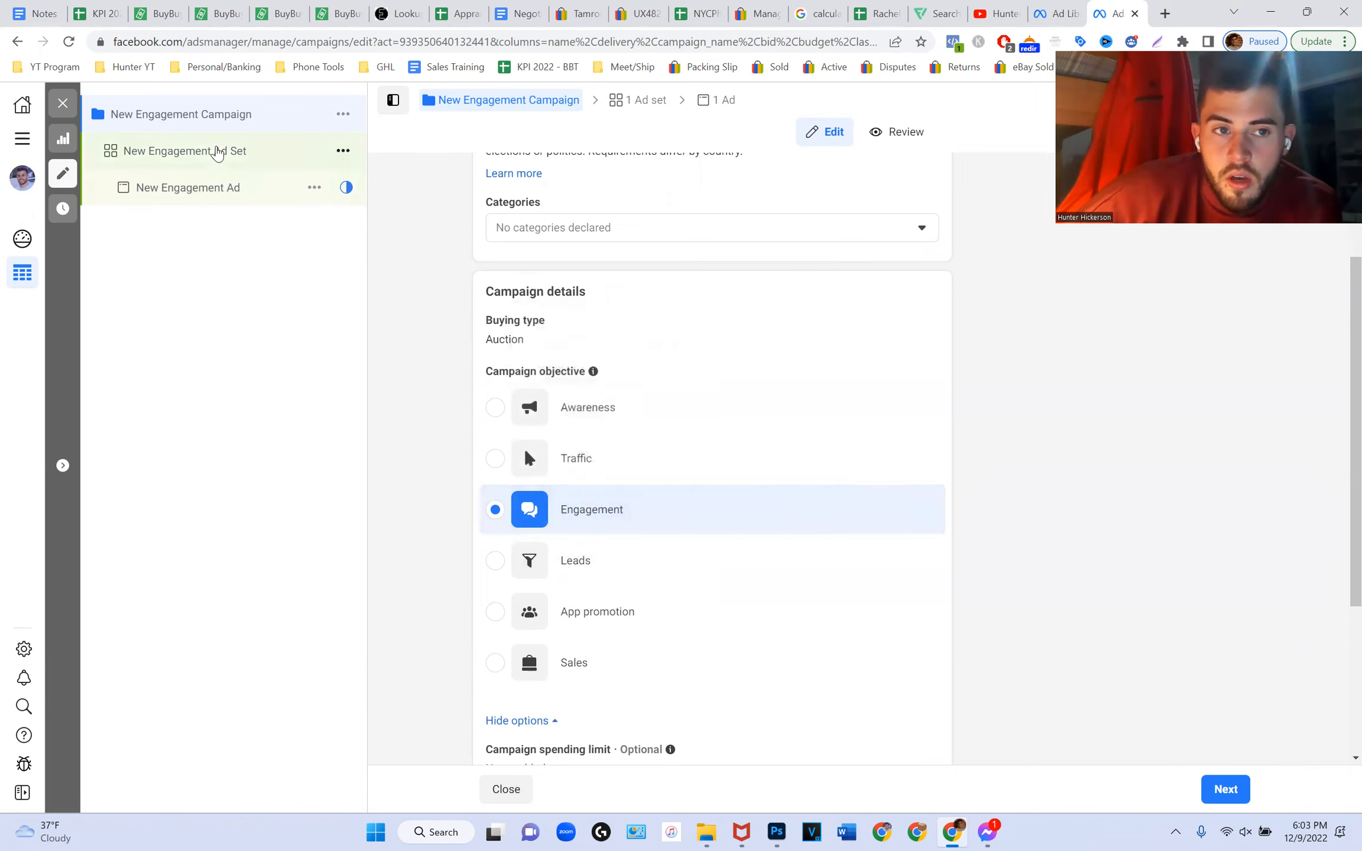
Set the daily budget of the New Engagement Ad Set to $5.00.
click(214, 152)
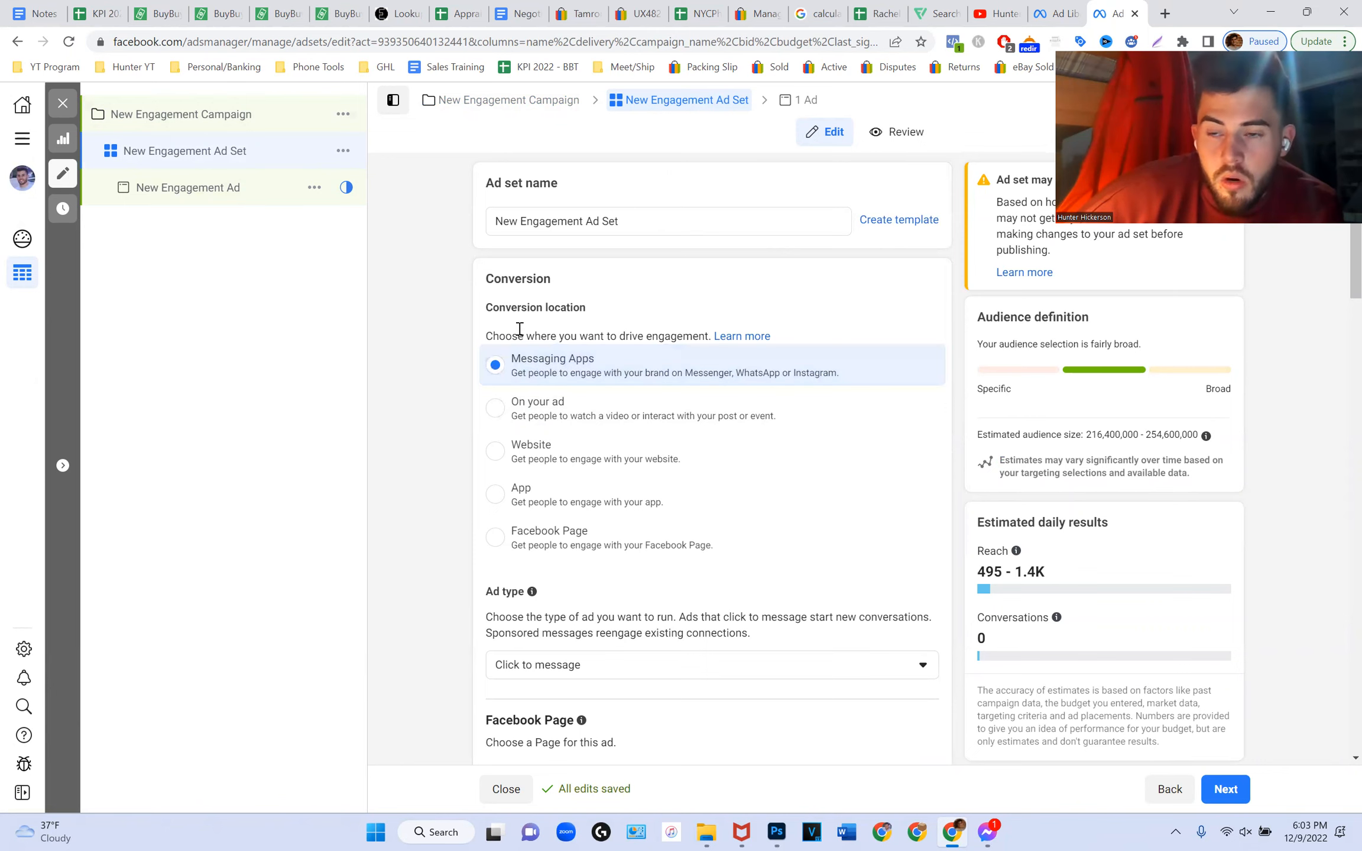
scroll(512, 324, down, 5)
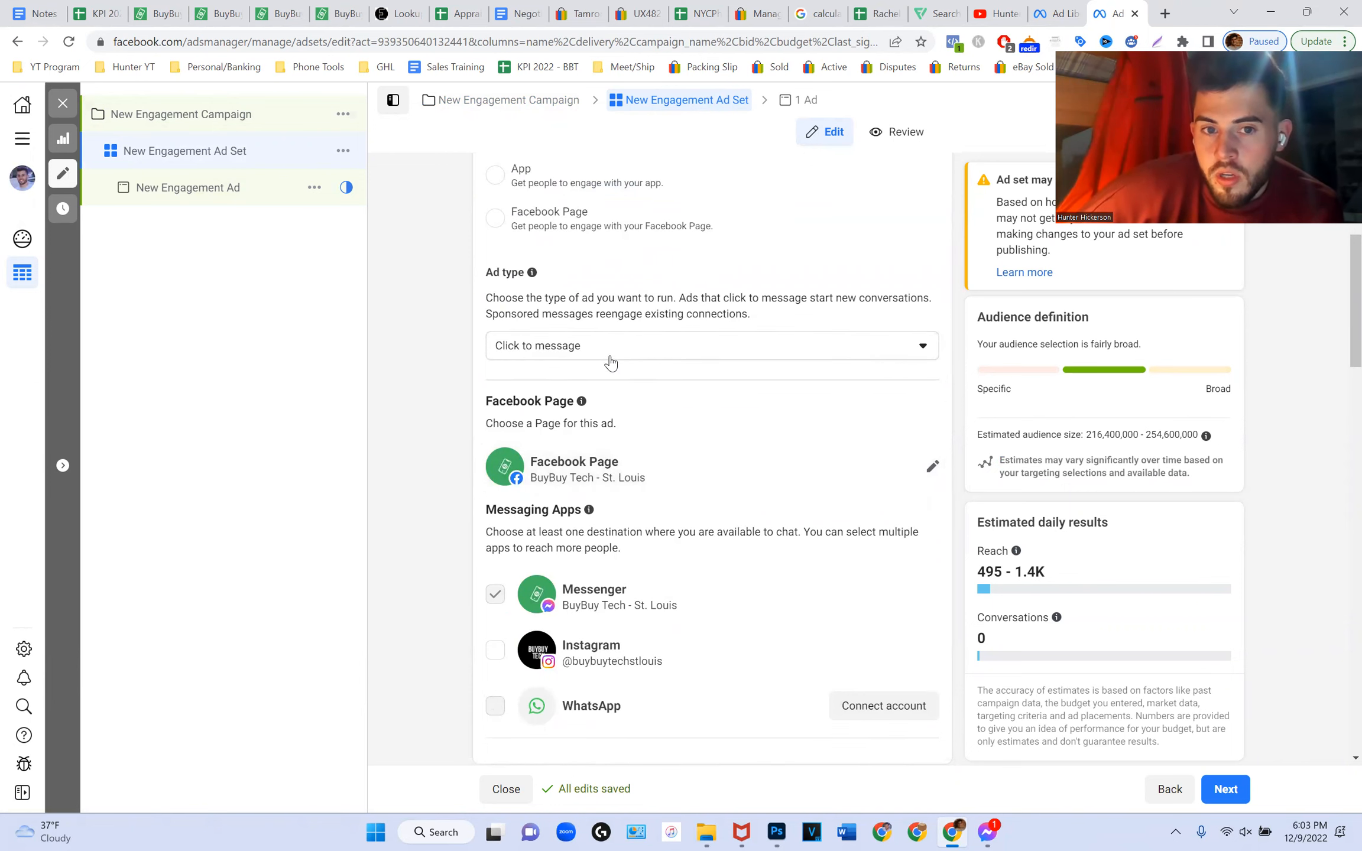
scroll(611, 363, down, 9)
double_click(770, 305)
text(5)
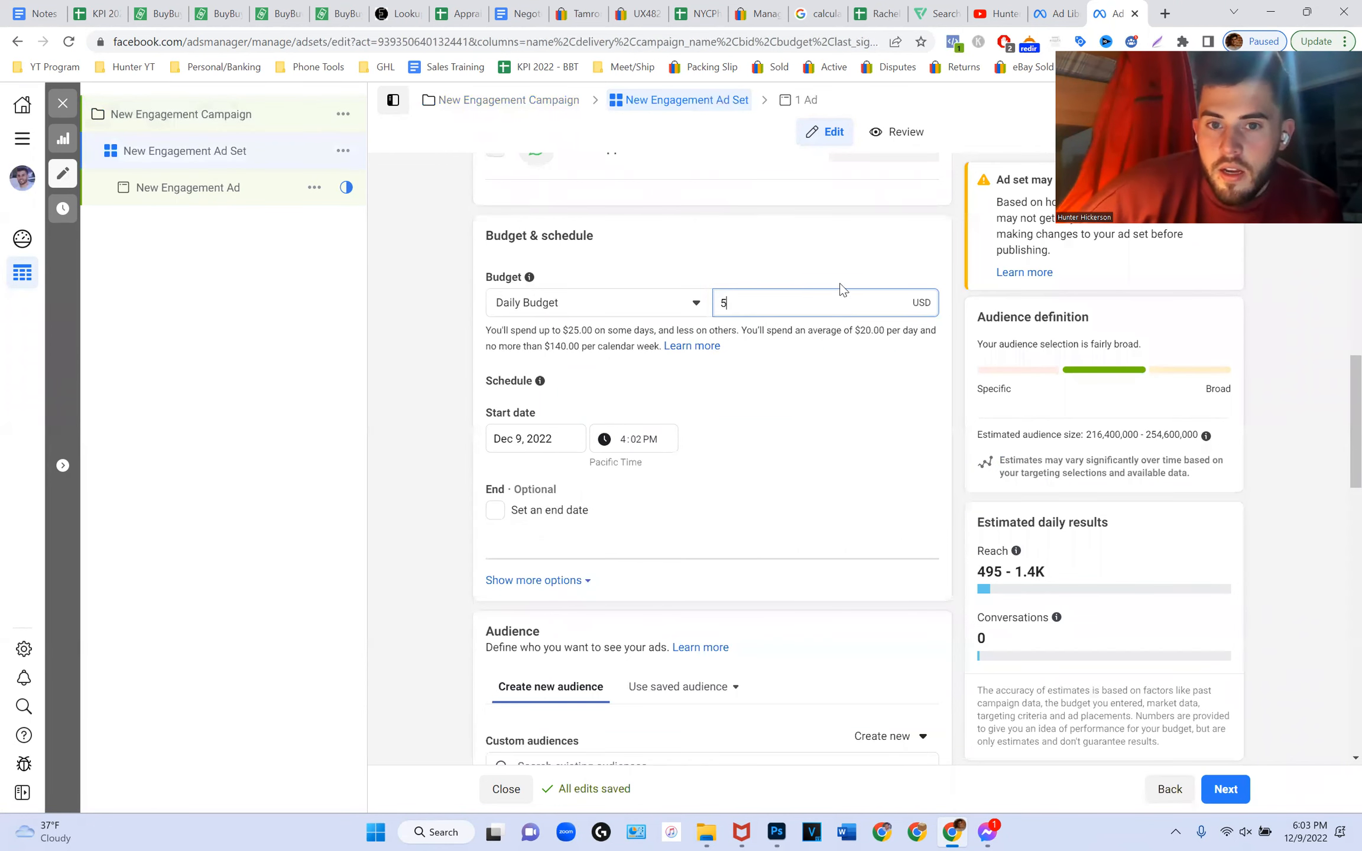
click(437, 327)
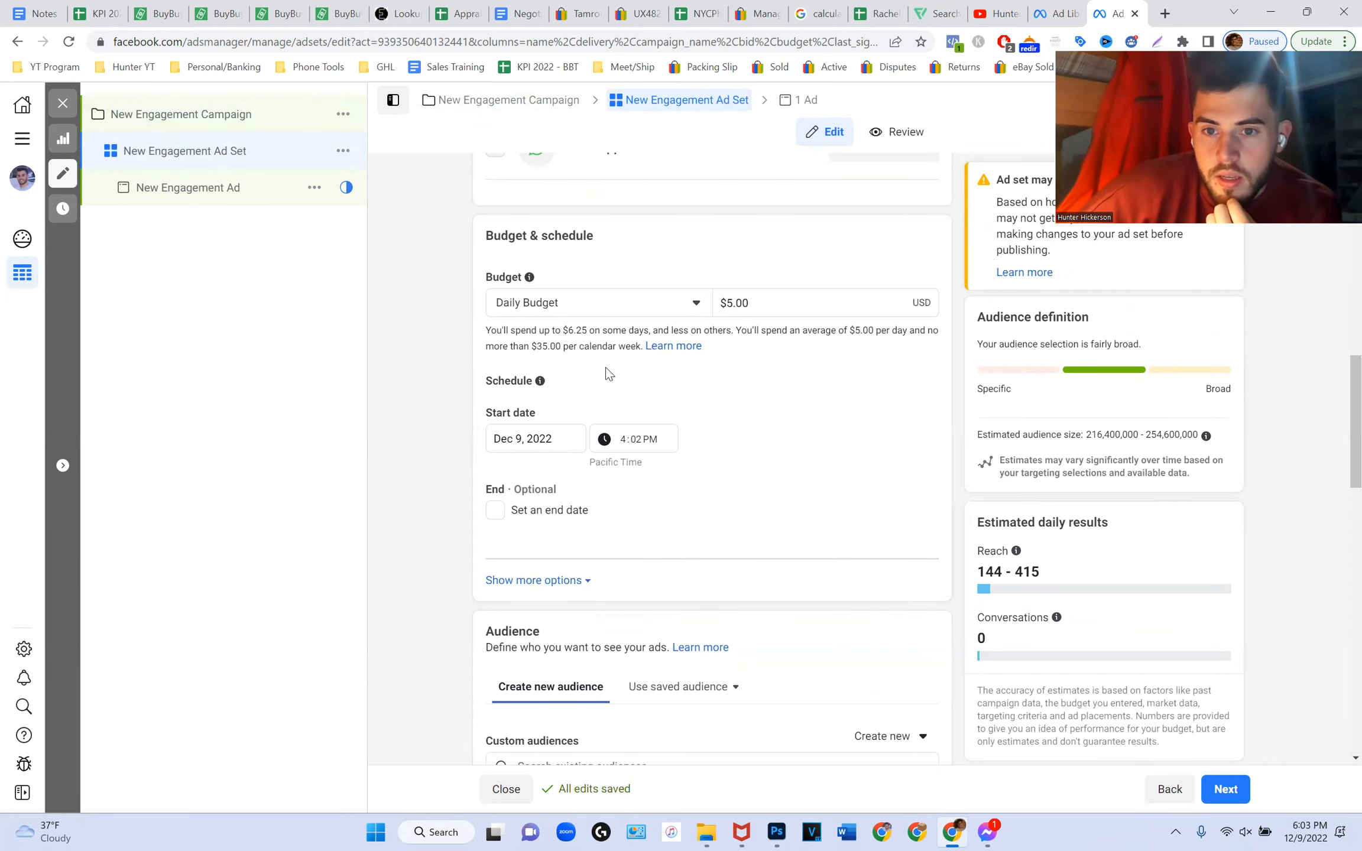
Change the ad set's audience location to the city of St. Louis, Missouri, United States.
scroll(607, 373, down, 7)
mouse_move(579, 336)
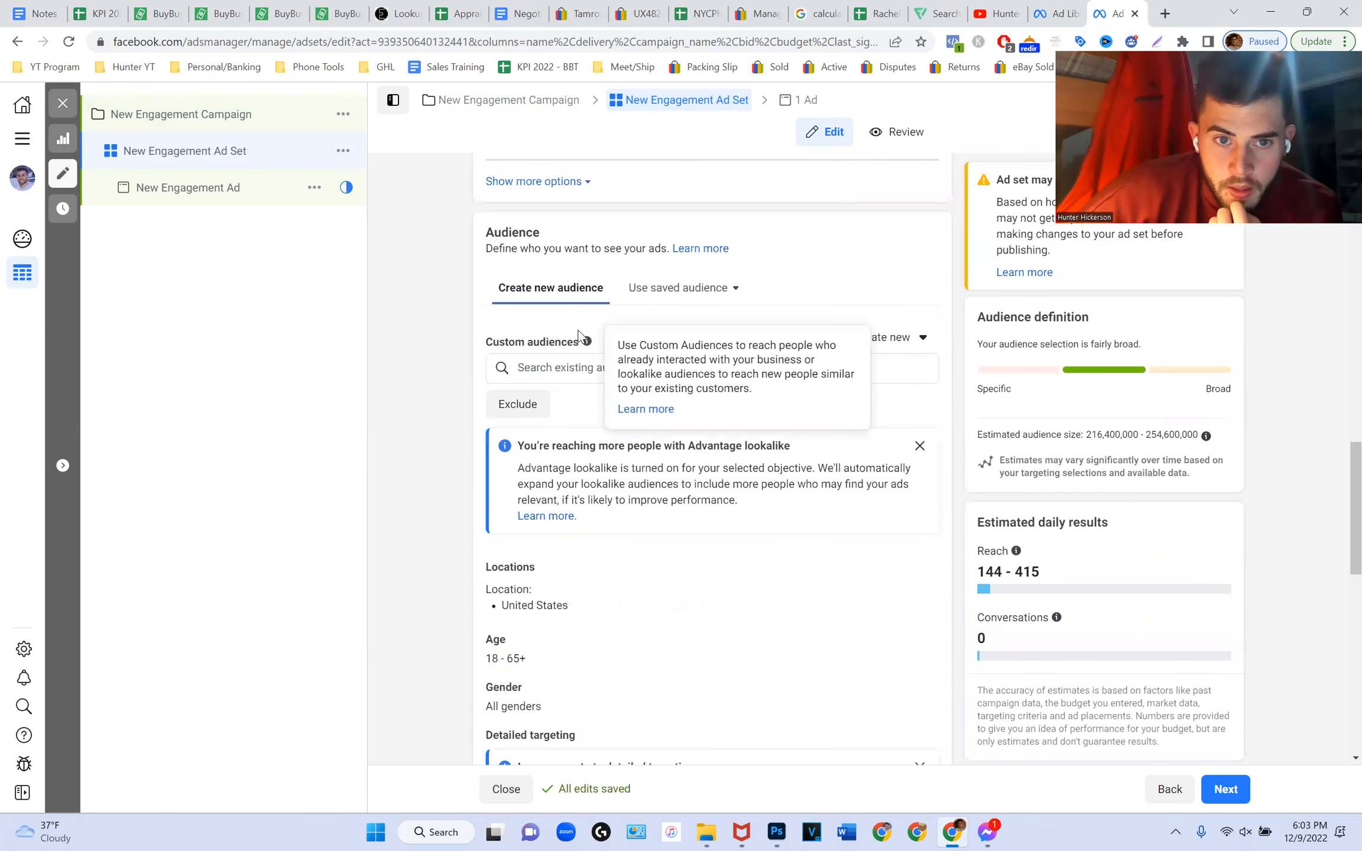
scroll(602, 394, down, 3)
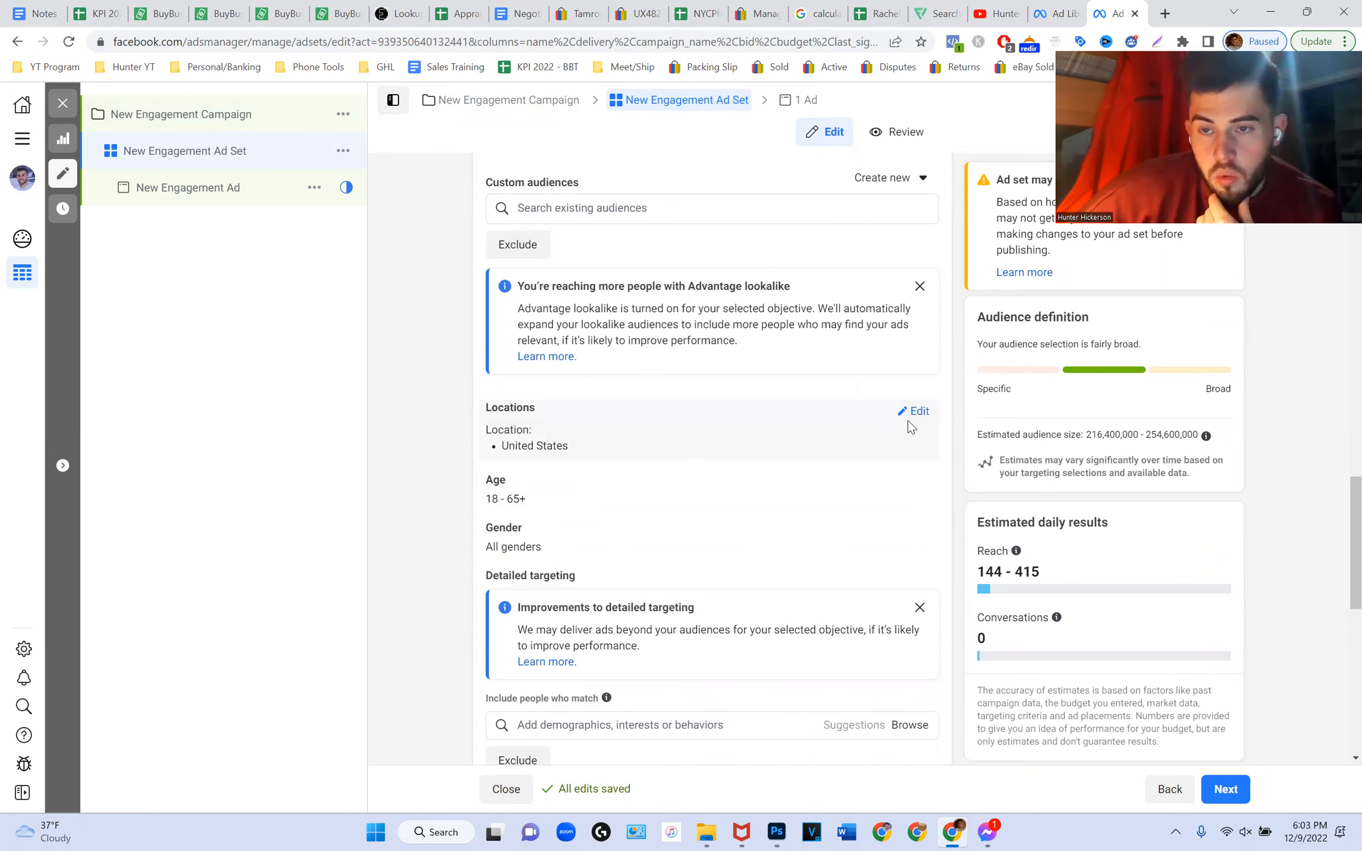
click(915, 412)
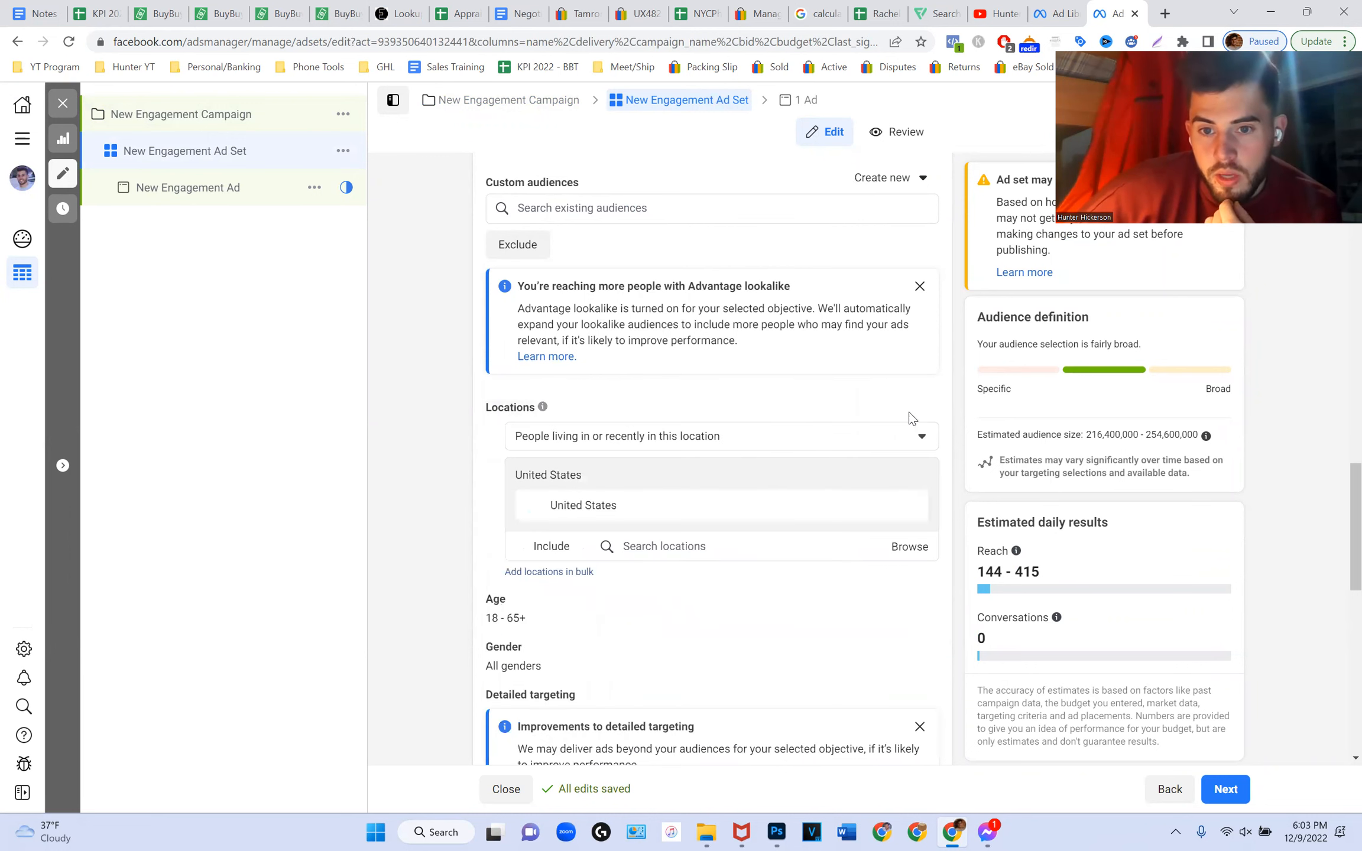
click(691, 544)
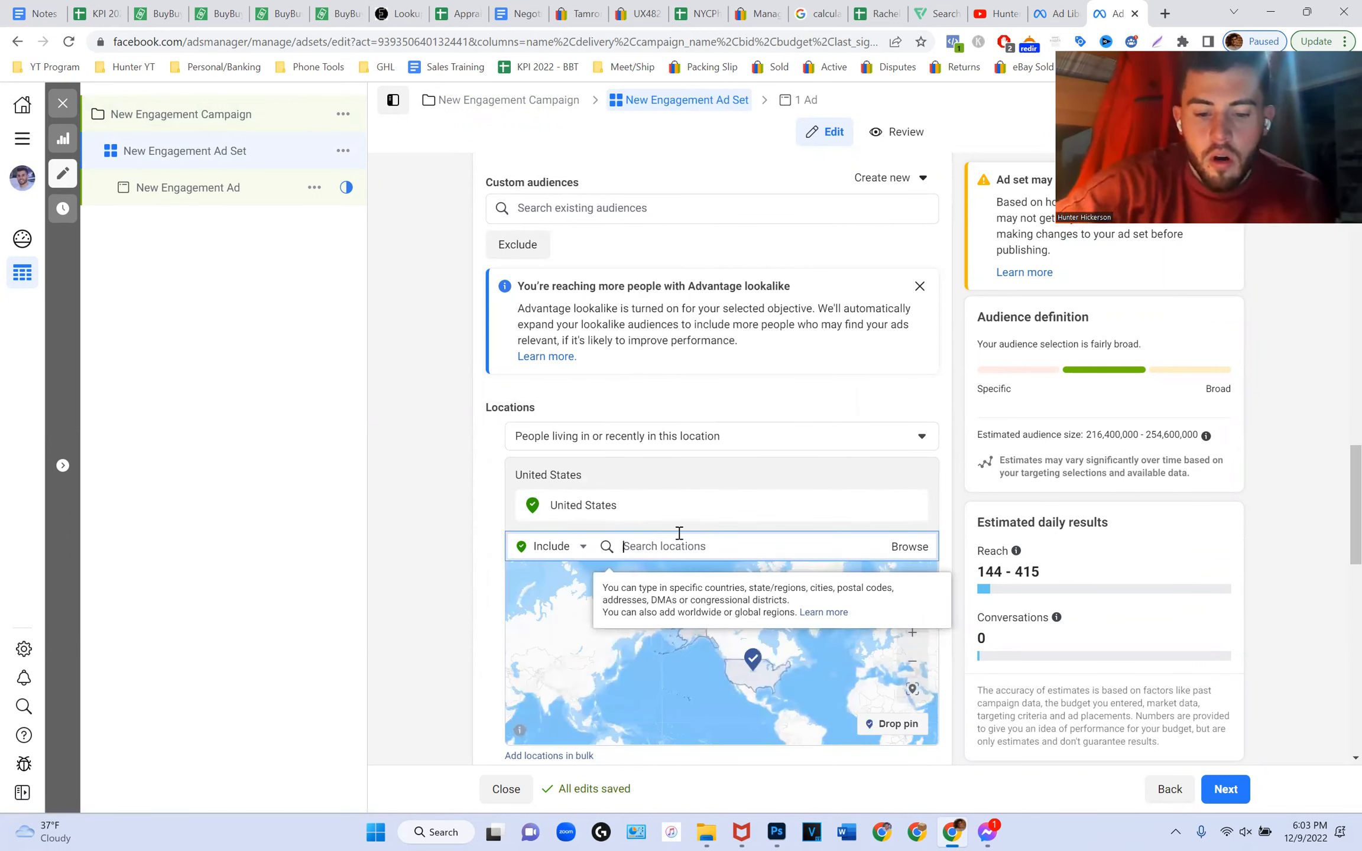
text(ST)
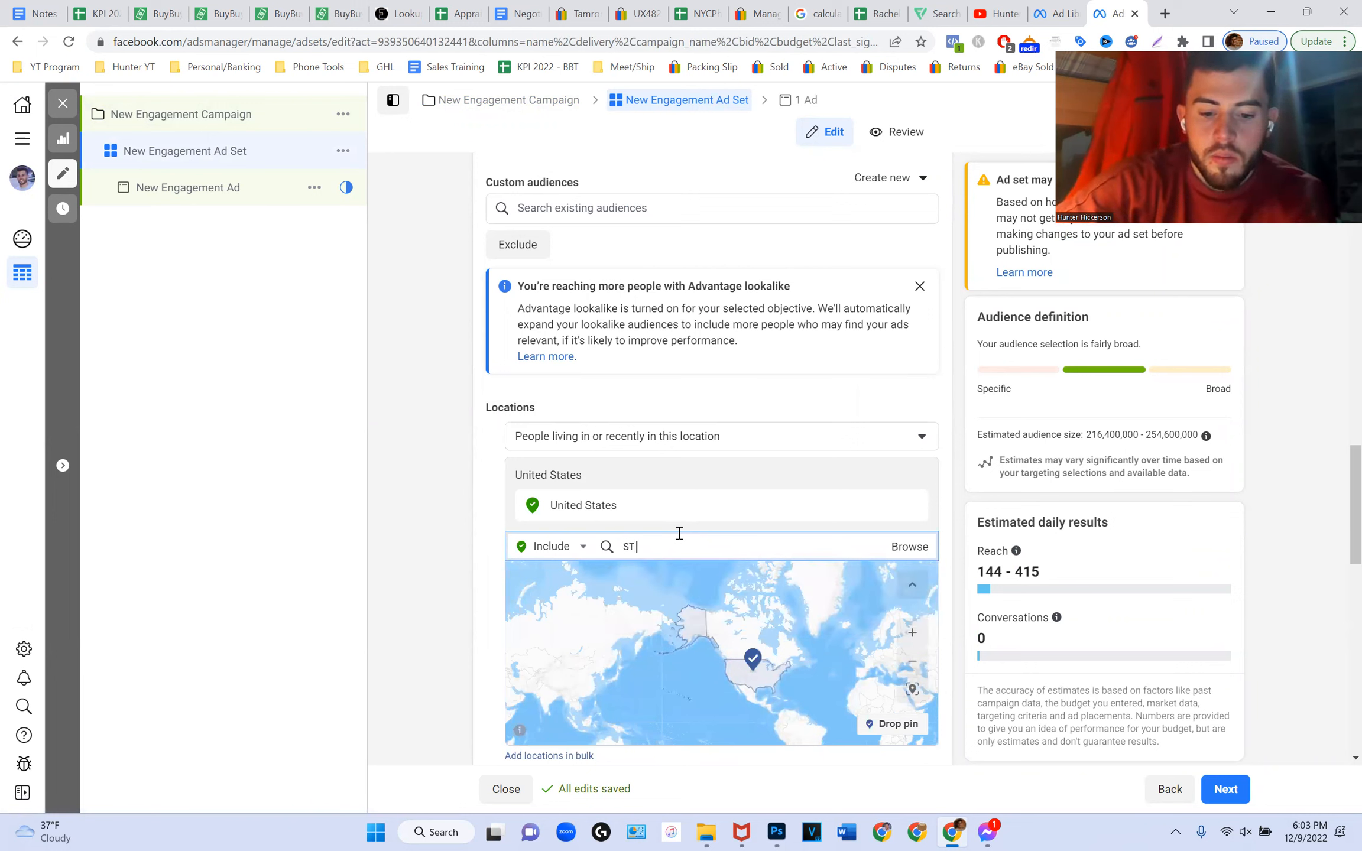
text( LOUIS)
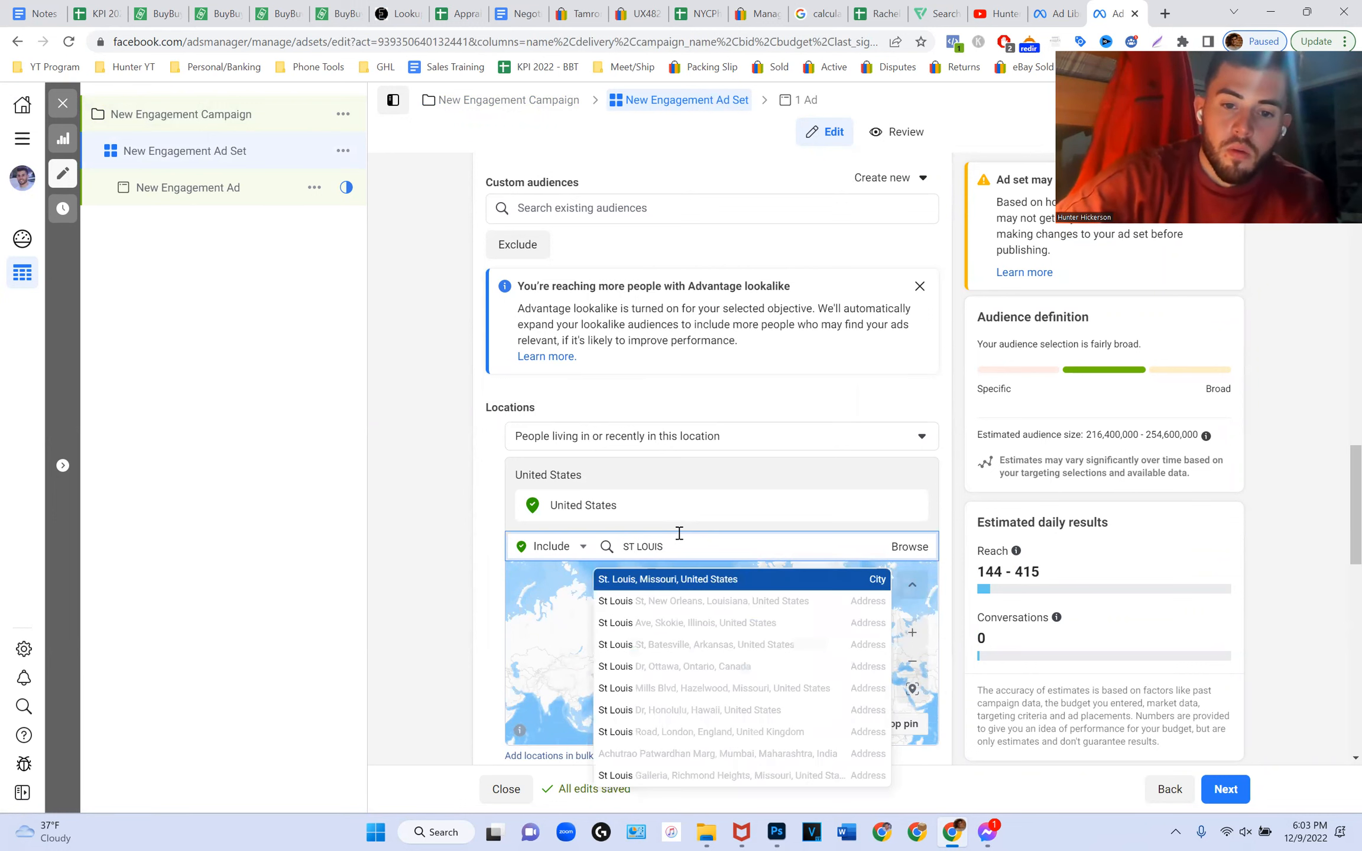
click(724, 582)
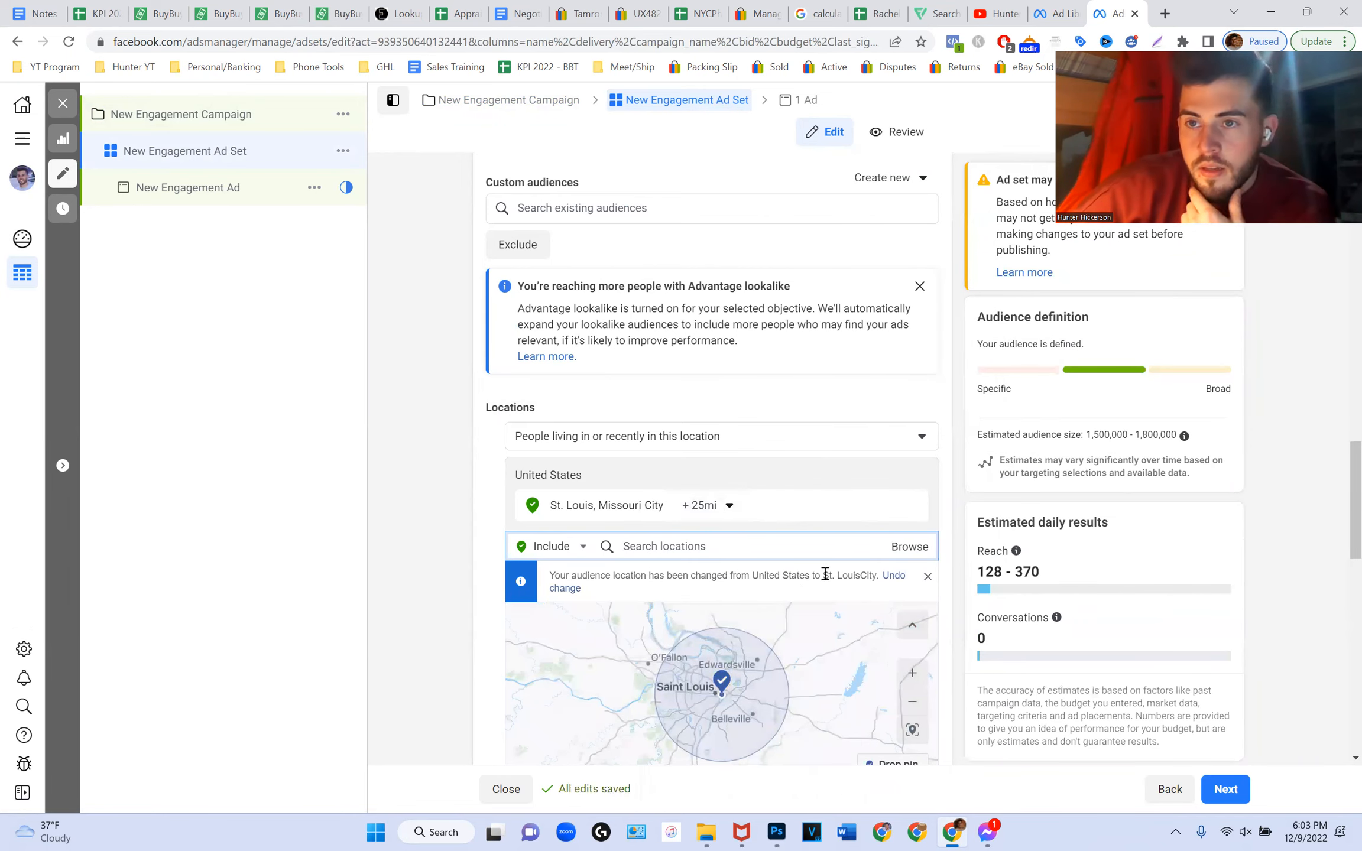
Check the estimated audience size and review the ad set's remaining targeting, placement and optimization settings.
scroll(1063, 436, down, 1)
drag(1257, 451, 1200, 453)
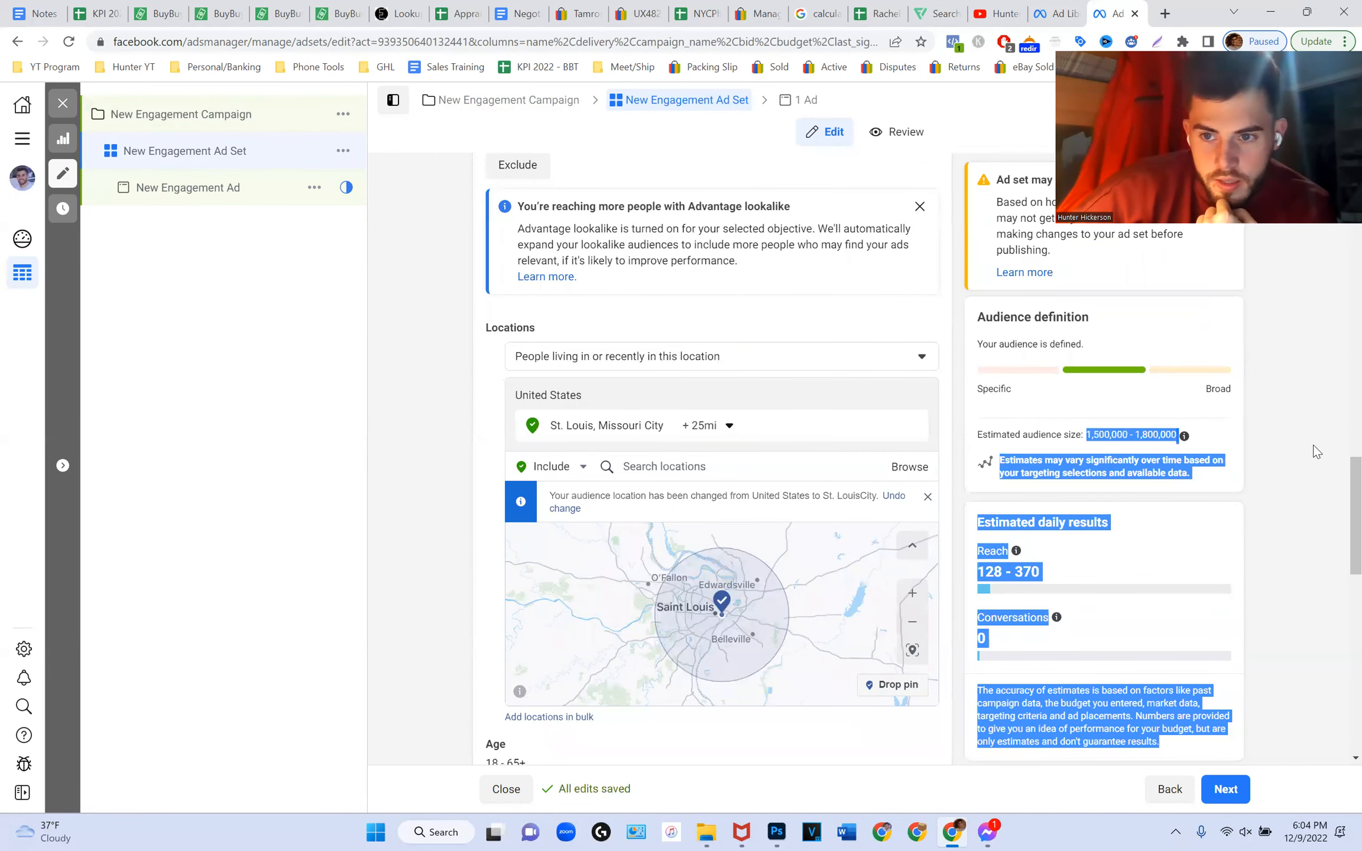
scroll(734, 609, down, 7)
scroll(735, 583, down, 4)
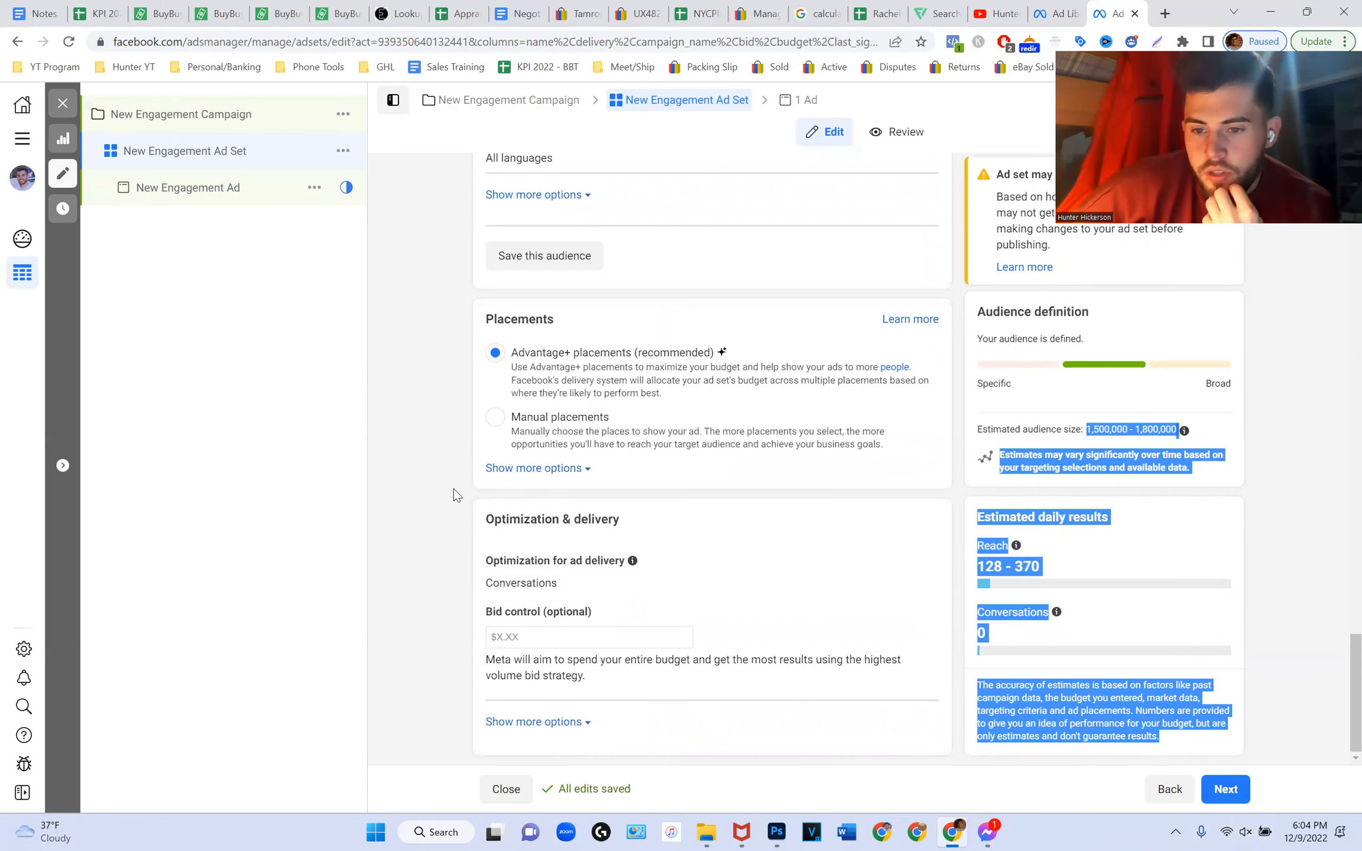
Show the media choices in the ad creative section of the New Engagement Ad.
click(180, 189)
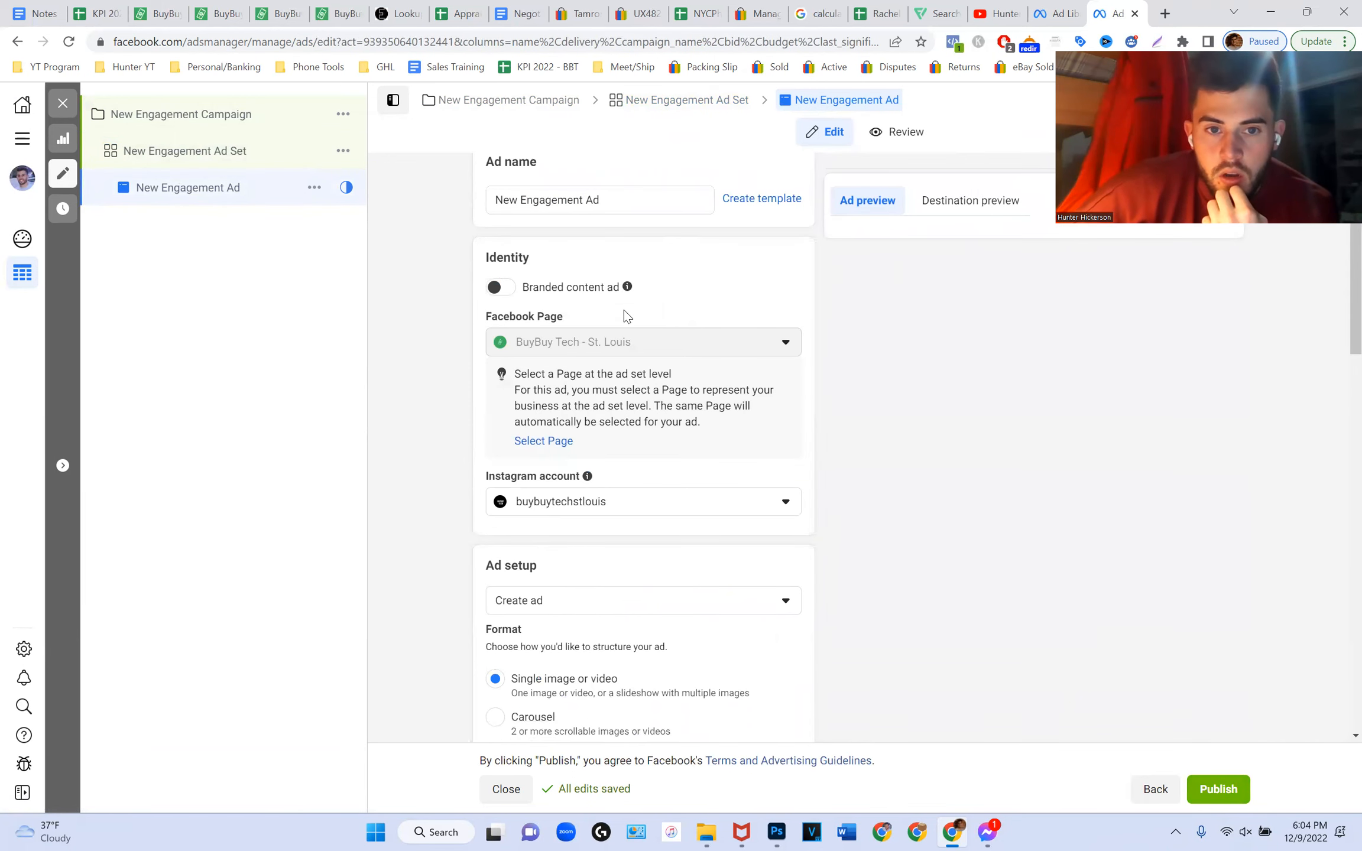
scroll(624, 306, down, 6)
click(519, 357)
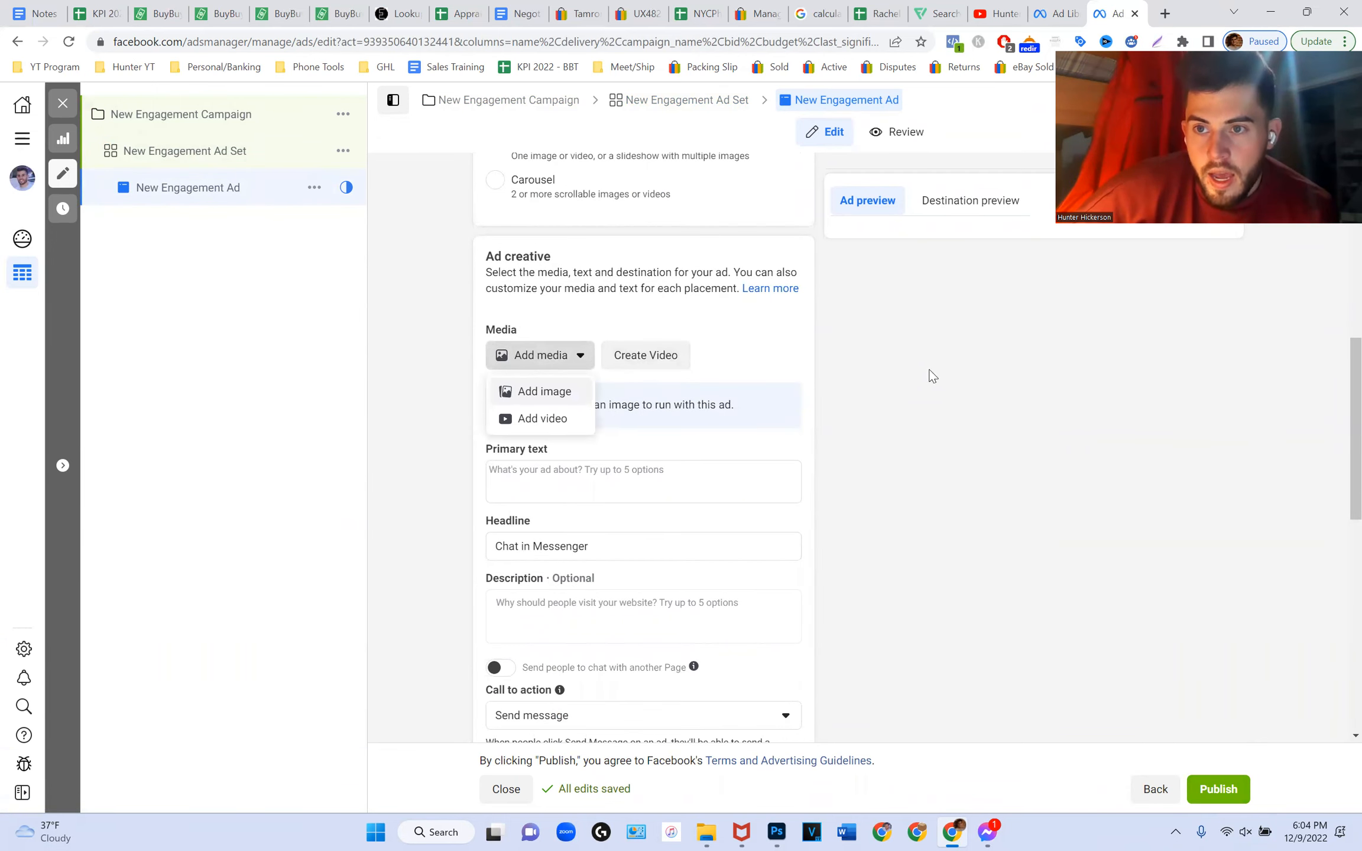
Revisit the competitors' lawncare ads in the Meta Ad Library for creative ideas and return to the ad draft.
click(1057, 13)
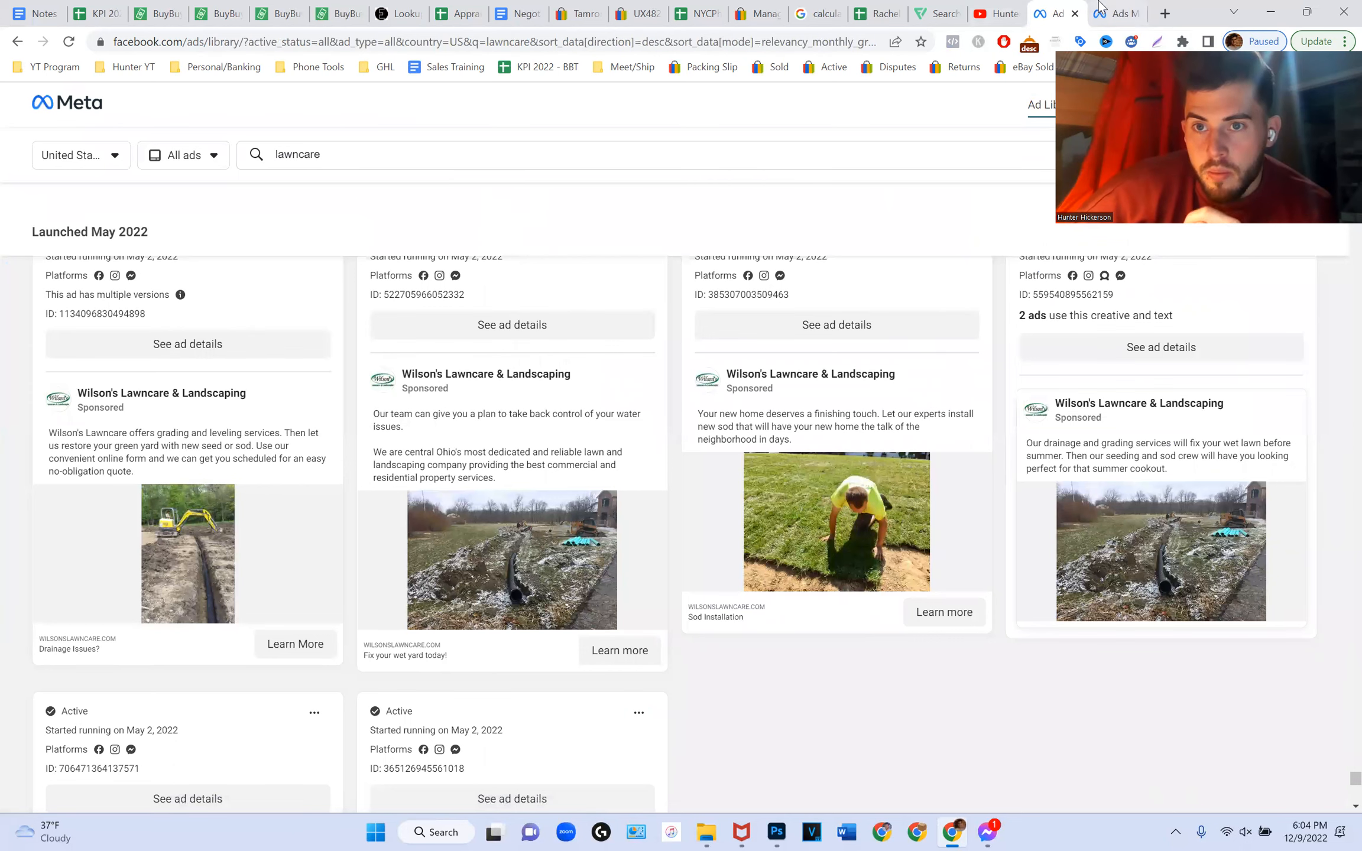
click(1117, 13)
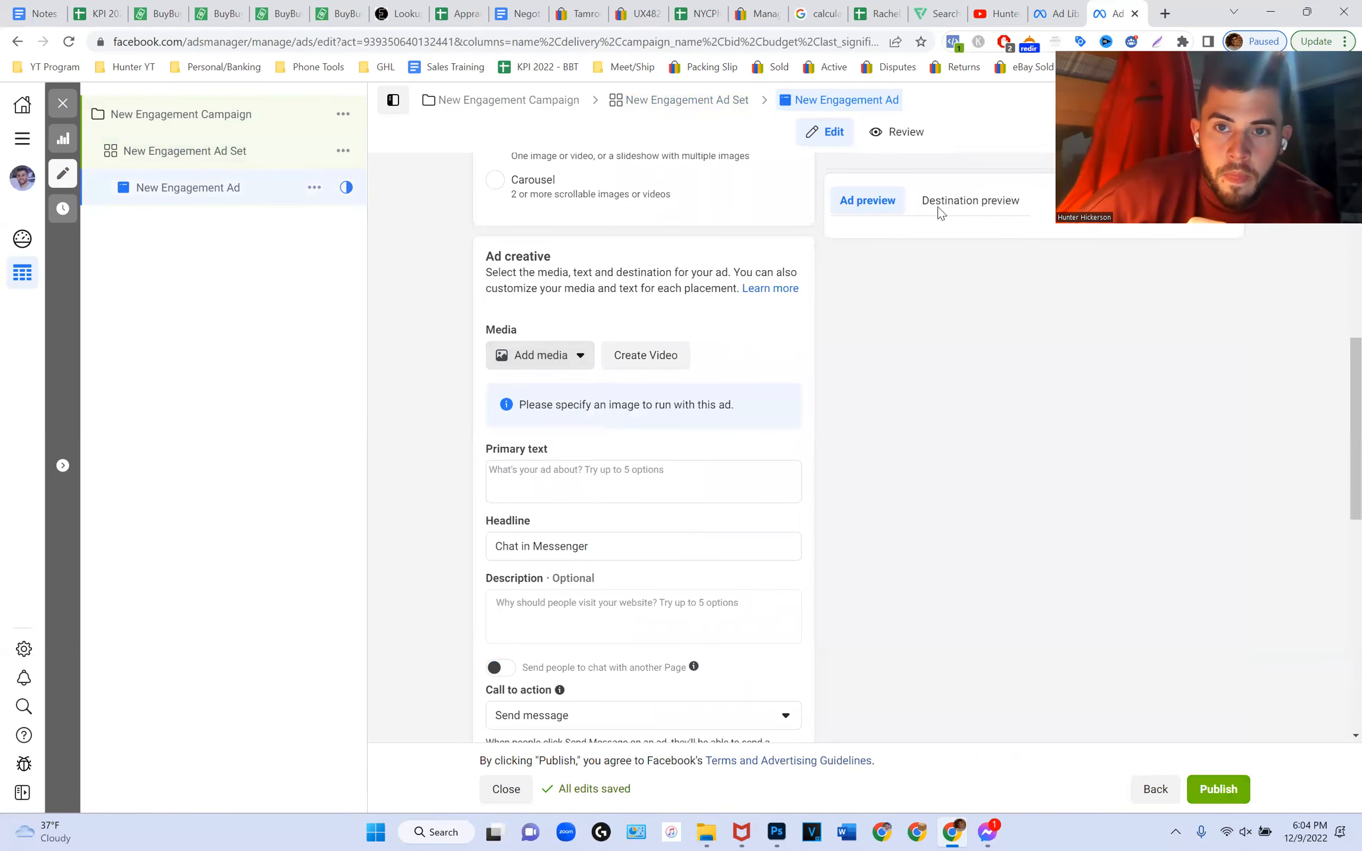
click(1043, 15)
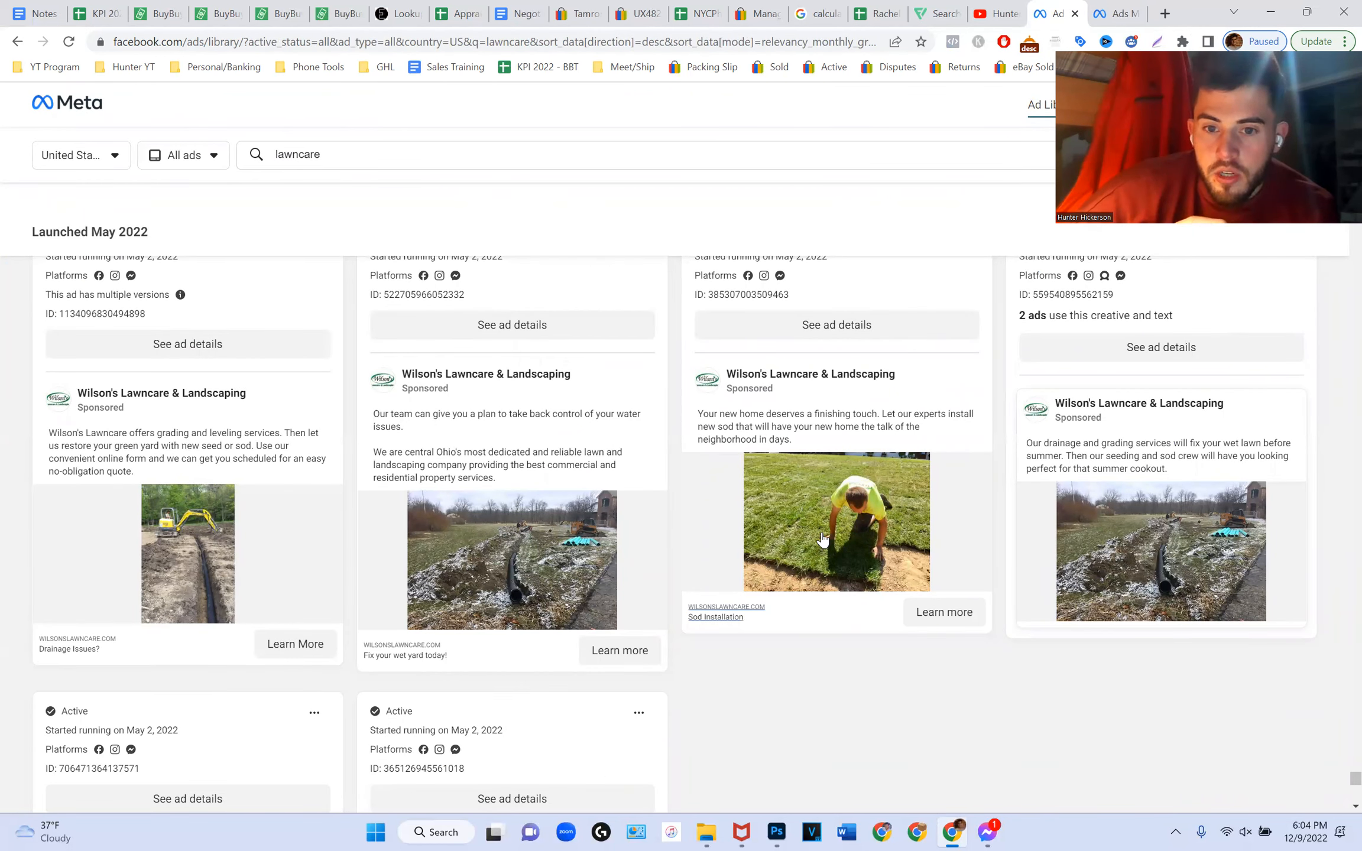
scroll(823, 539, down, 2)
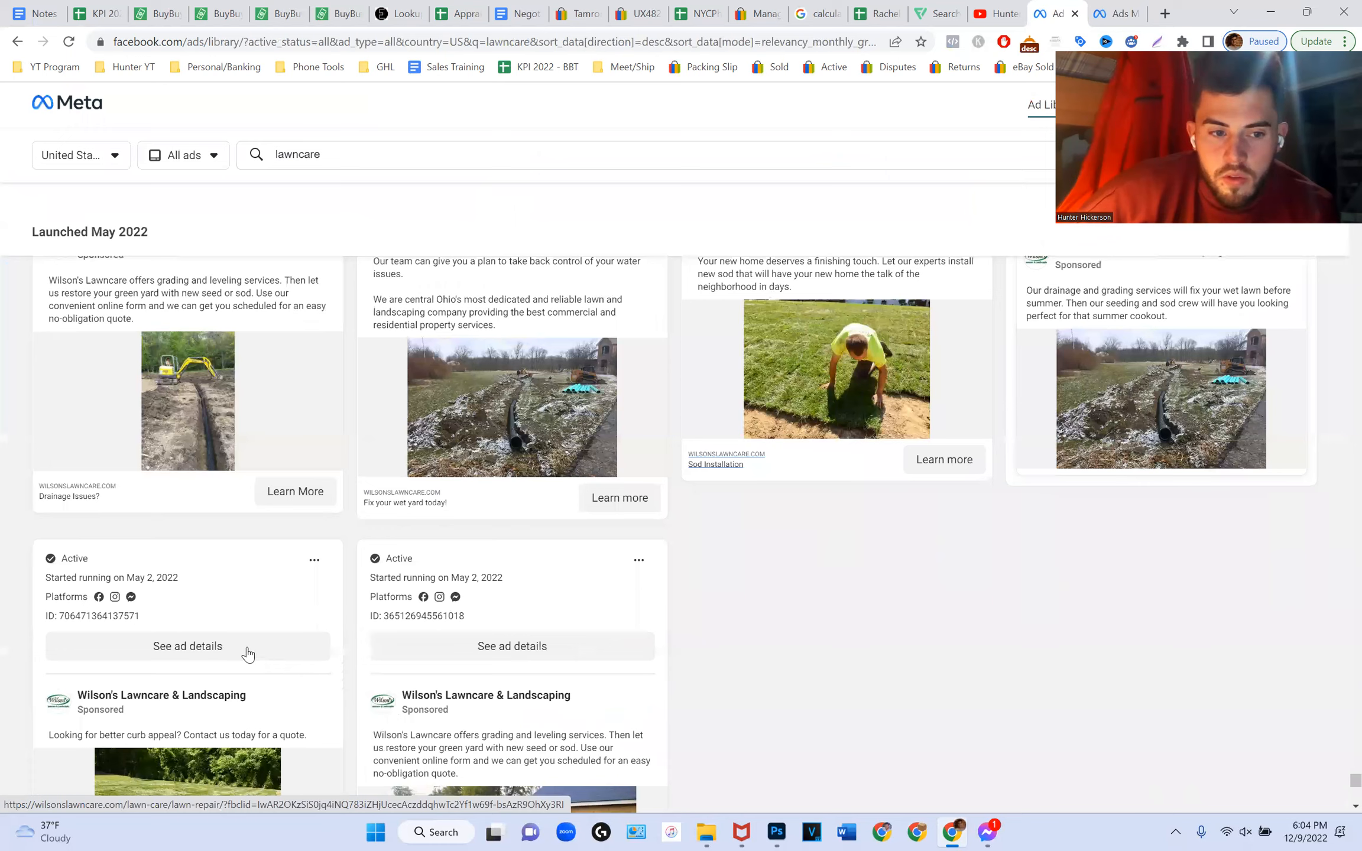
scroll(262, 656, down, 2)
scroll(591, 547, up, 10)
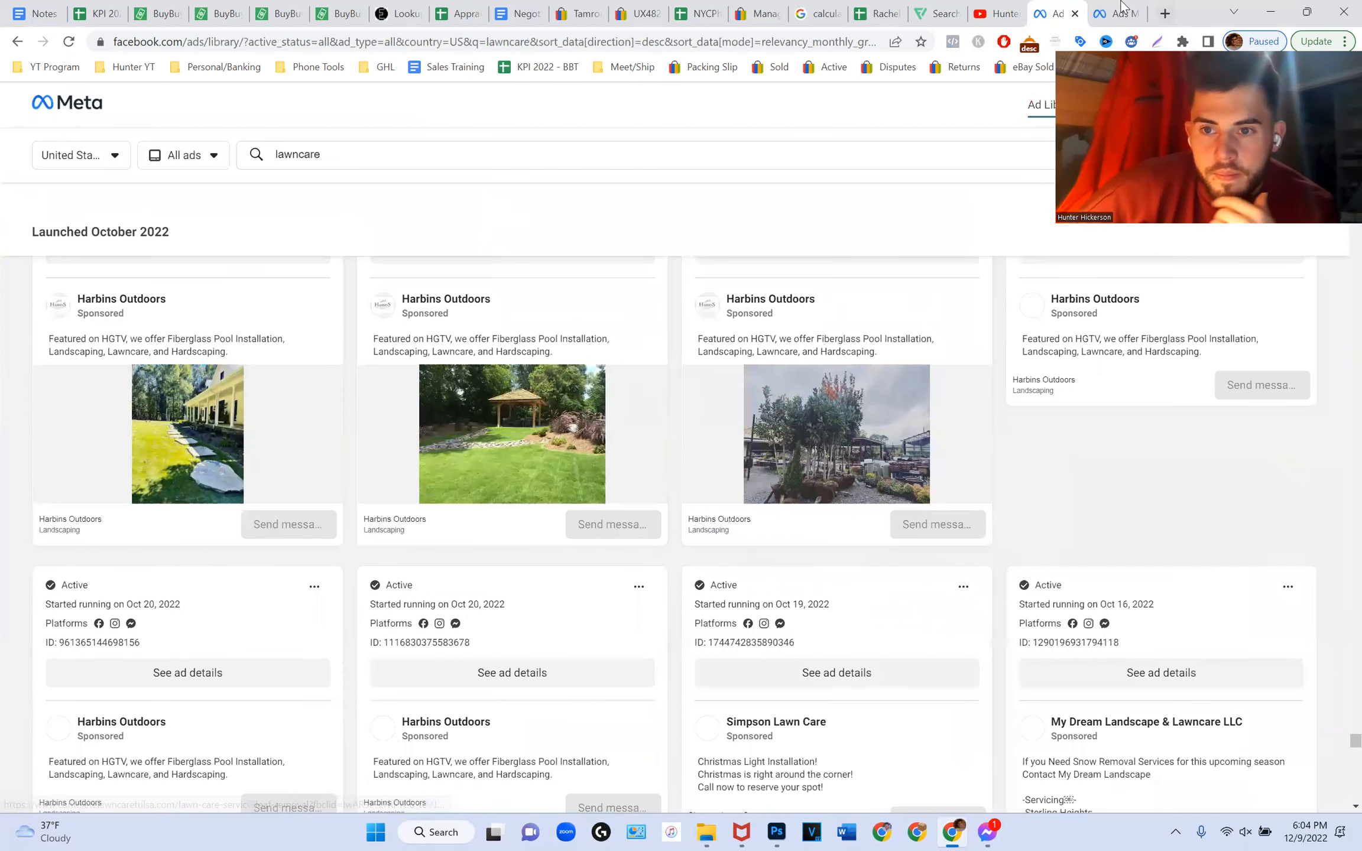
key(ctrl+Tab)
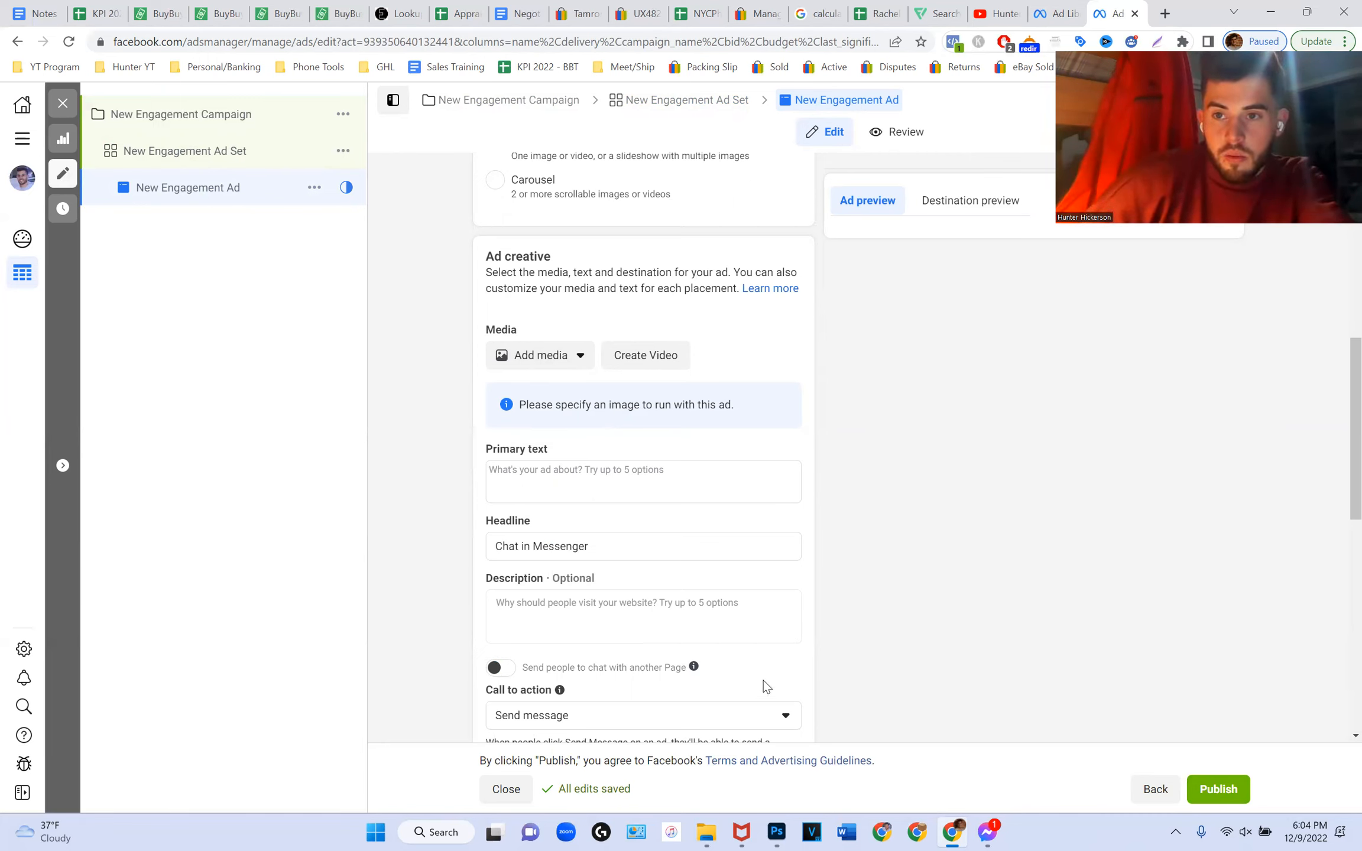
Write "Hello lawncare owners!" as the ad's primary text.
click(627, 475)
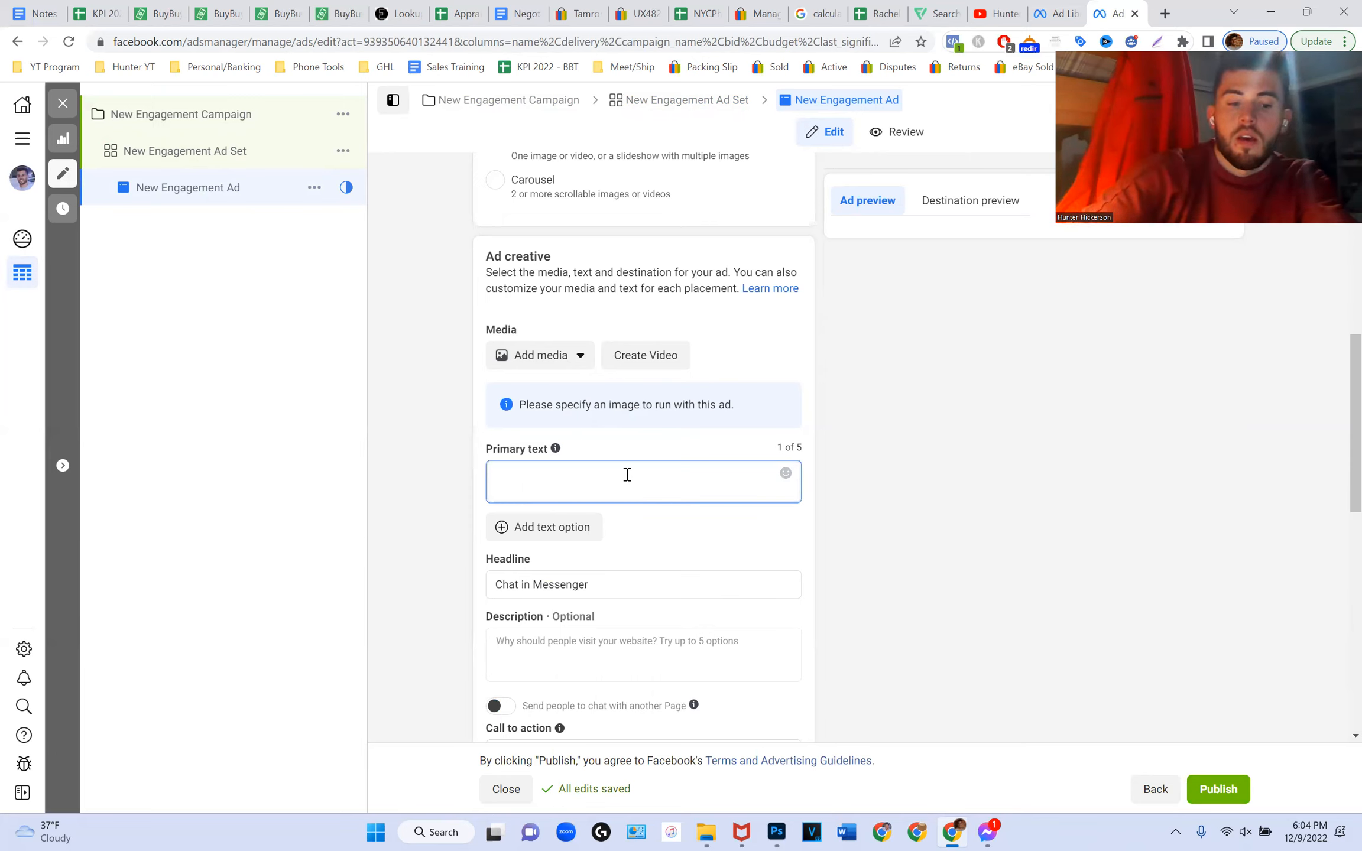
text(Hello lawncsar)
key(BackSpace)
key(BackSpace)
key(BackSpace)
key(BackSpace)
text(are owner)
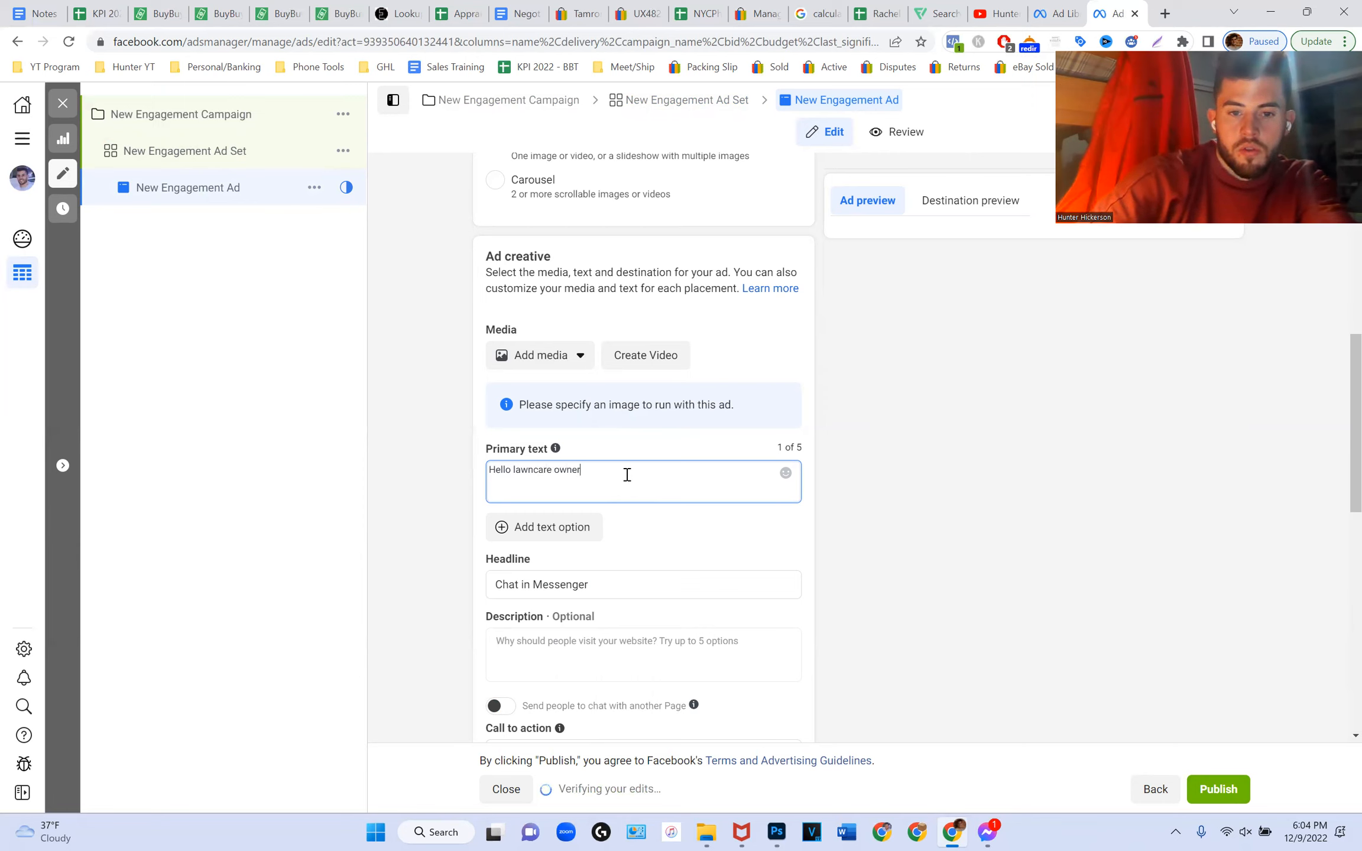
text(s!)
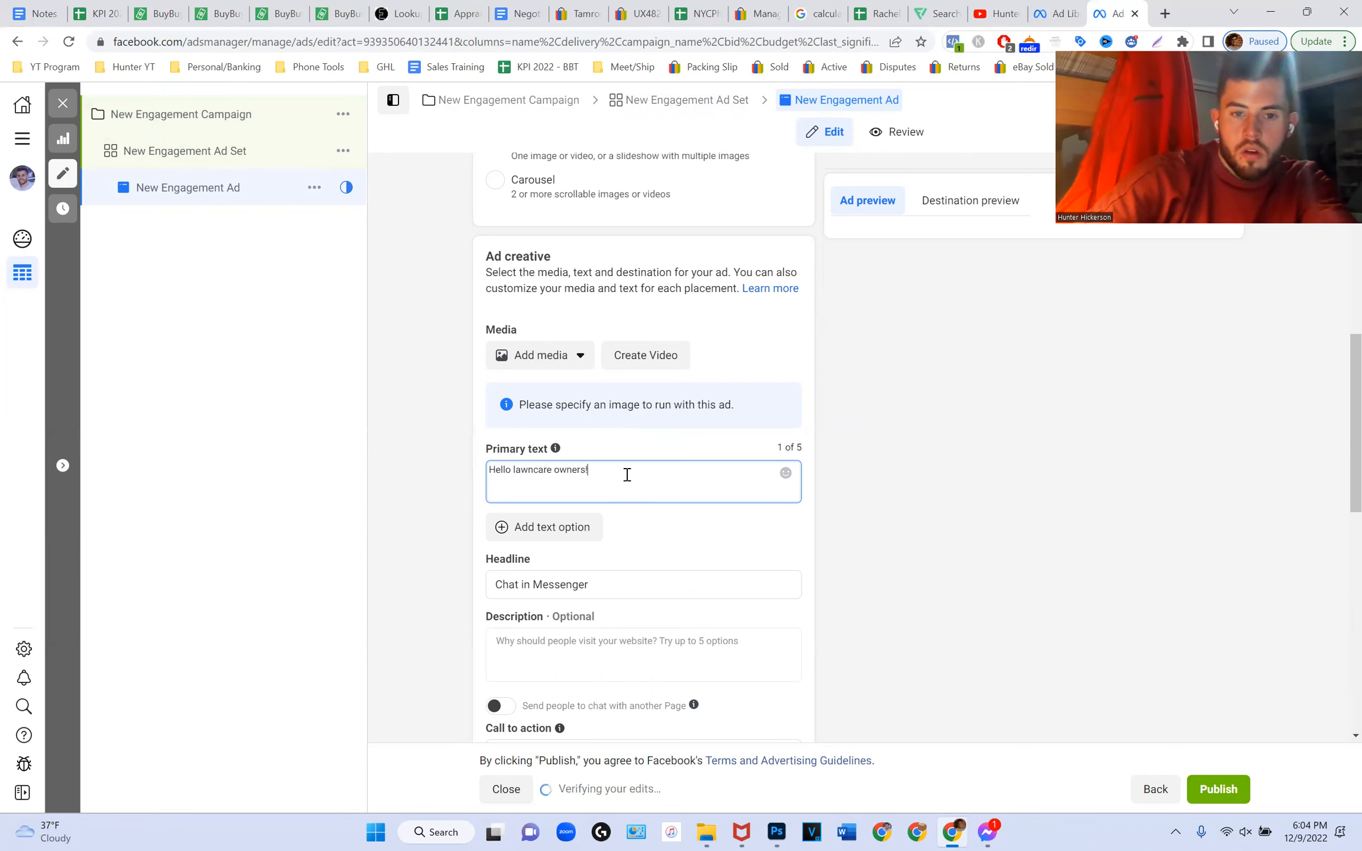
Delete the lawncare owners greeting from the ad's primary text, back to its opening letter.
key(BackSpace)
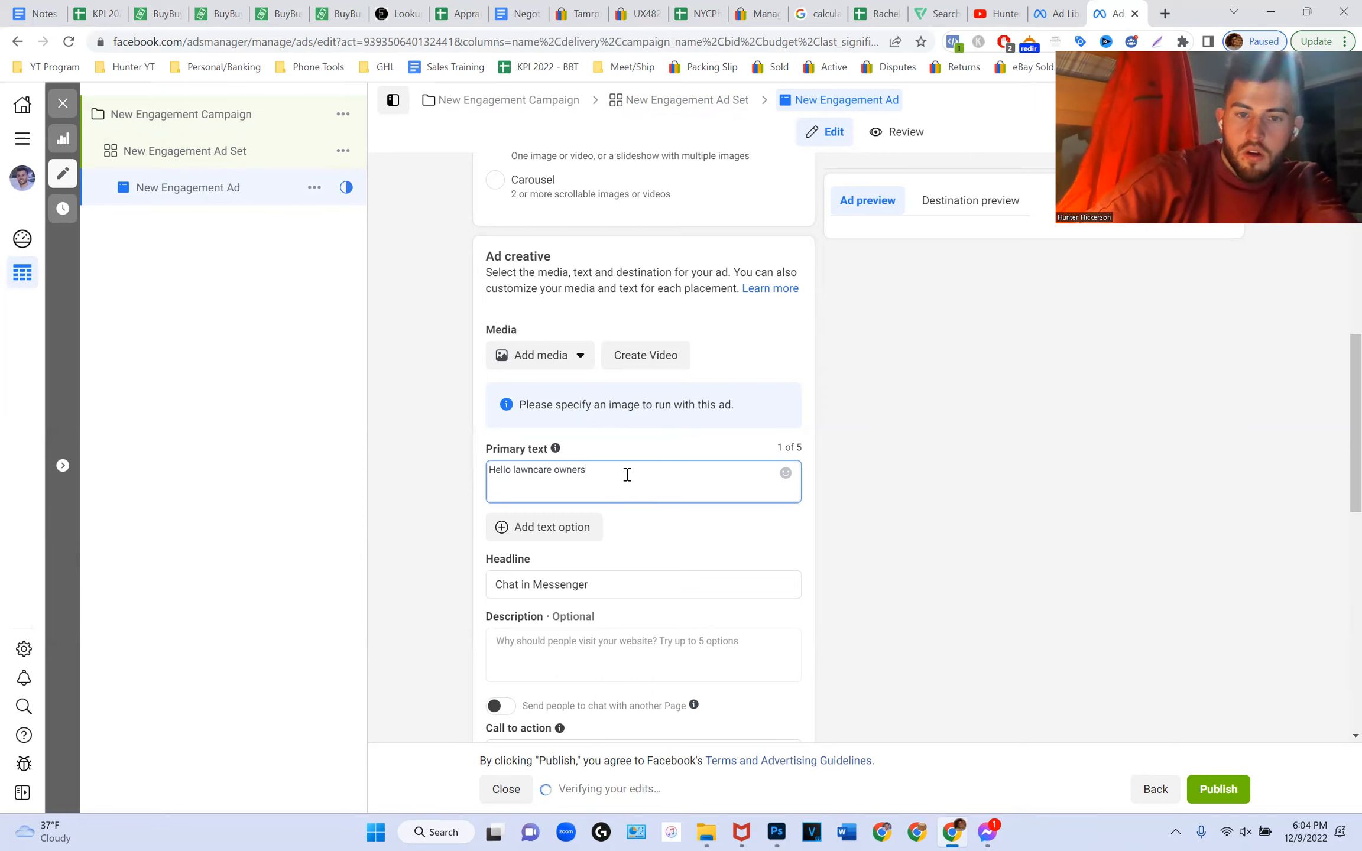
key(BackSpace)
key(BackSpace)
key(BackSpace)
key(BackSpace)
key(BackSpace)
key(BackSpace)
key(BackSpace)
key(BackSpace)
key(BackSpace)
key(BackSpace)
key(BackSpace)
key(BackSpace)
key(BackSpace)
key(BackSpace)
key(BackSpace)
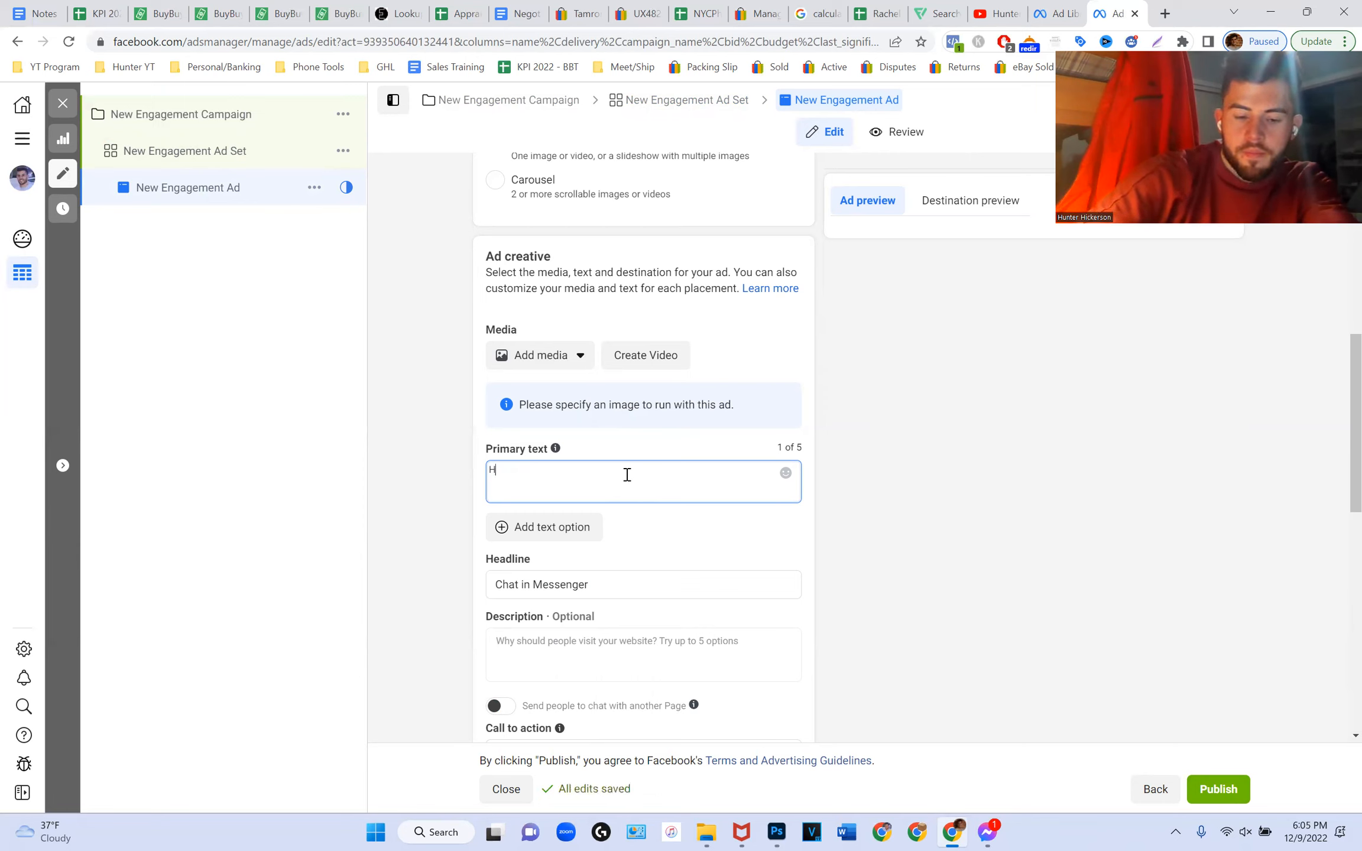